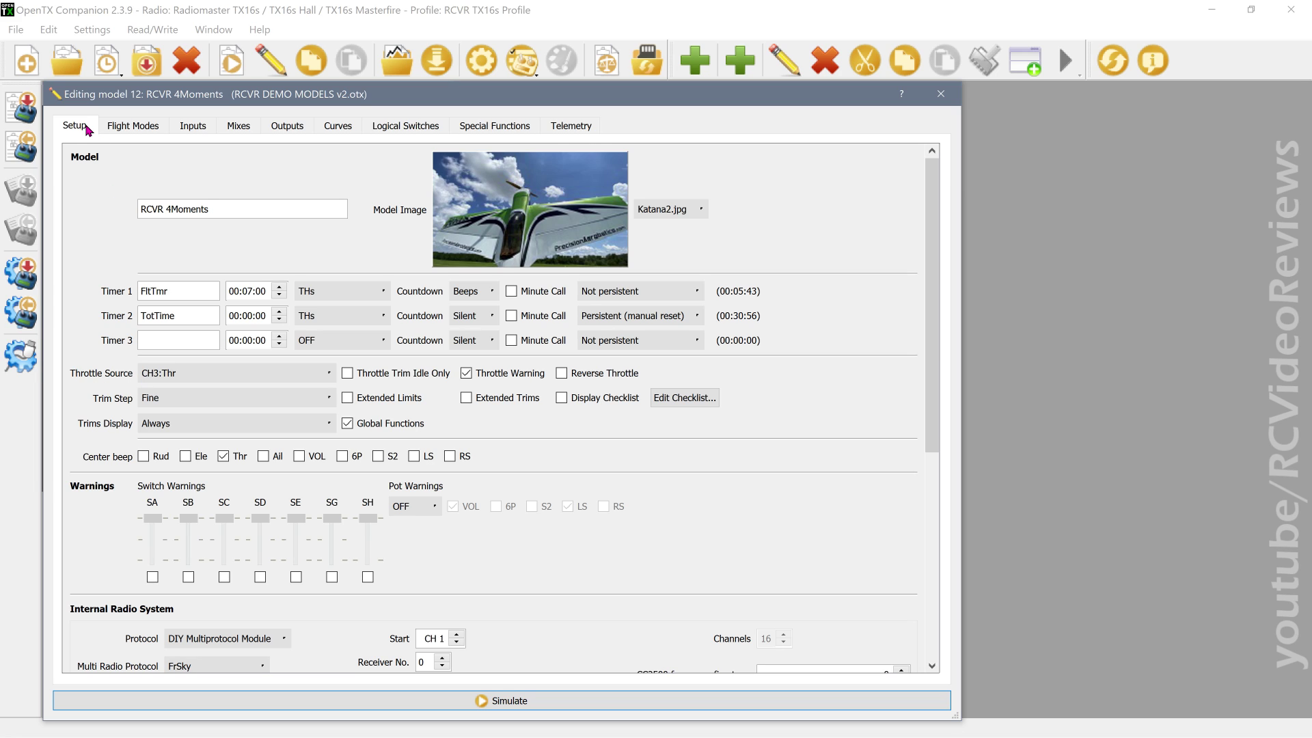
click(185, 383)
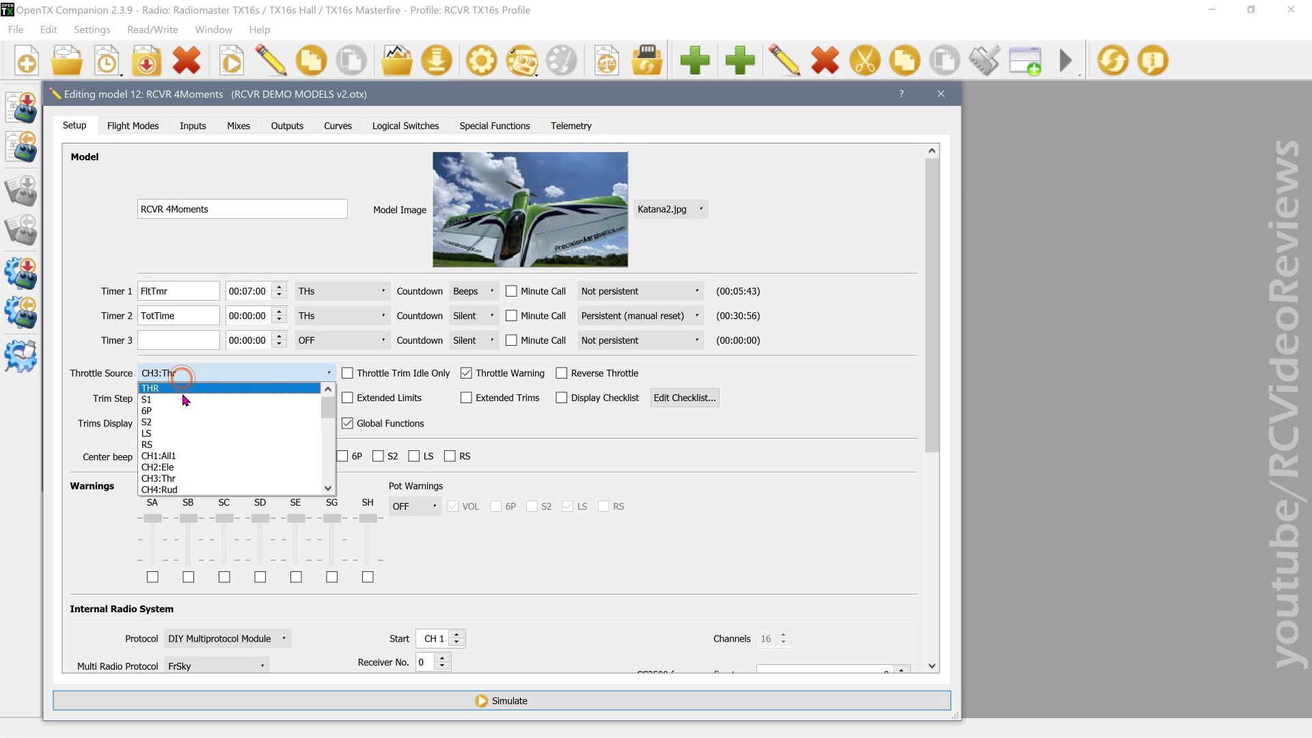
click(179, 390)
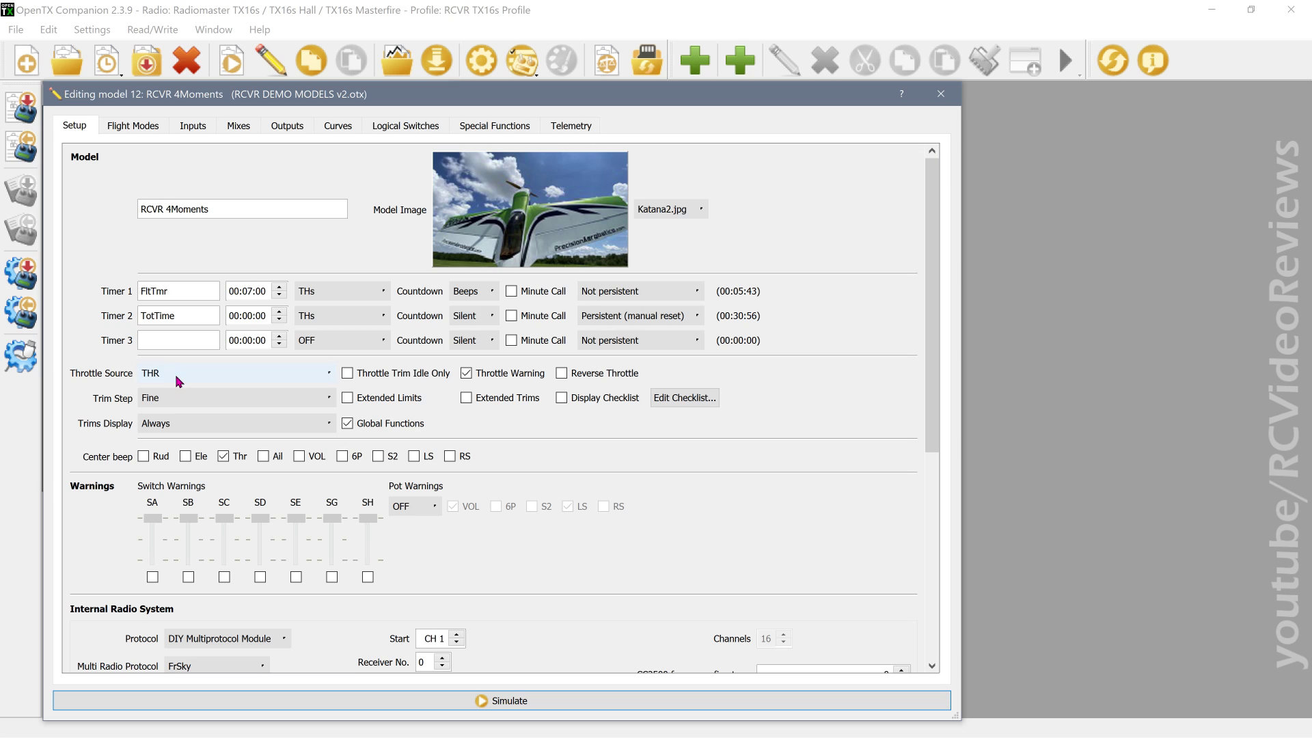
scroll(171, 380, down, 4)
click(336, 296)
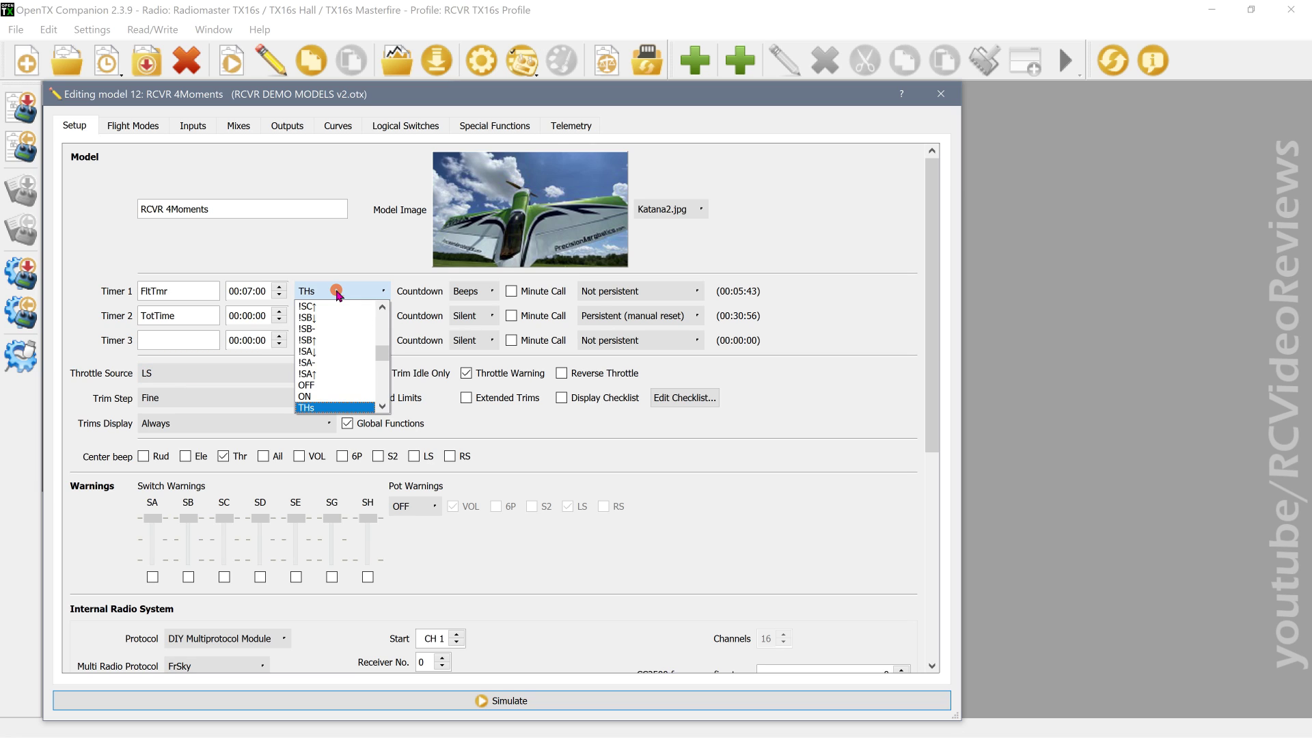
click(381, 408)
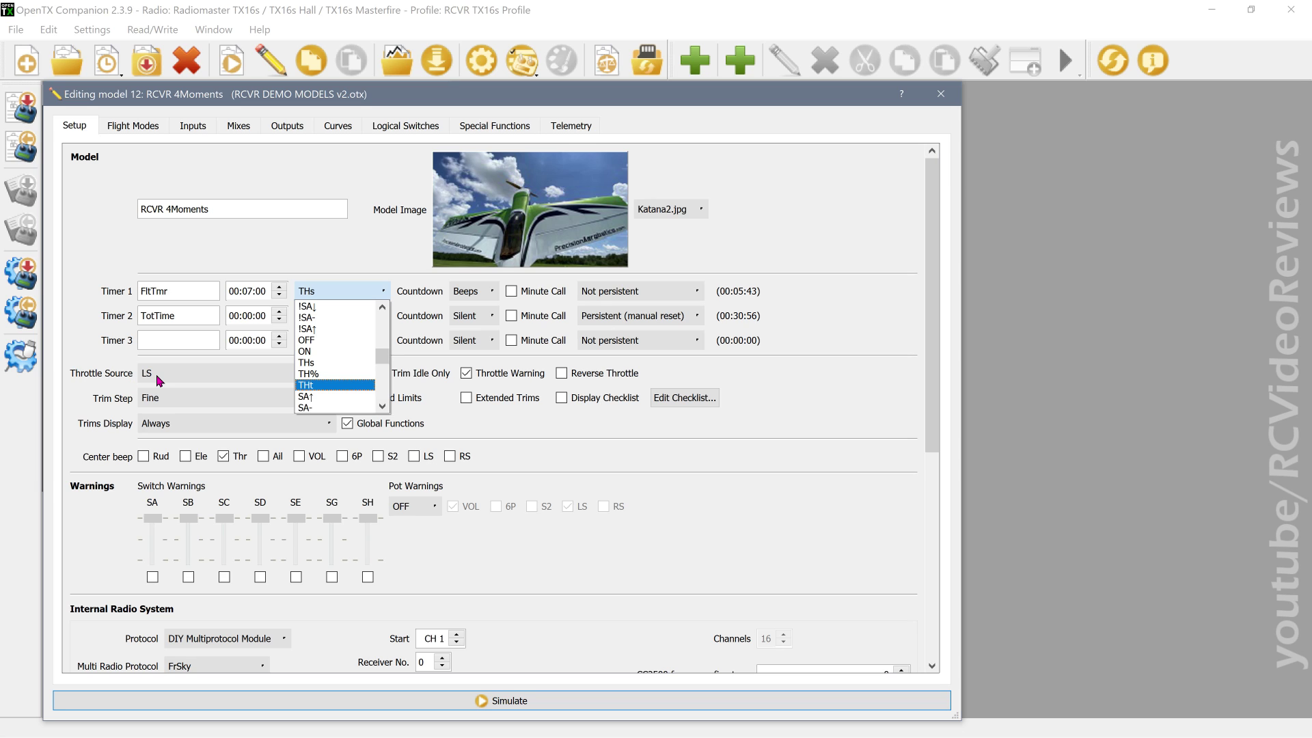
click(242, 377)
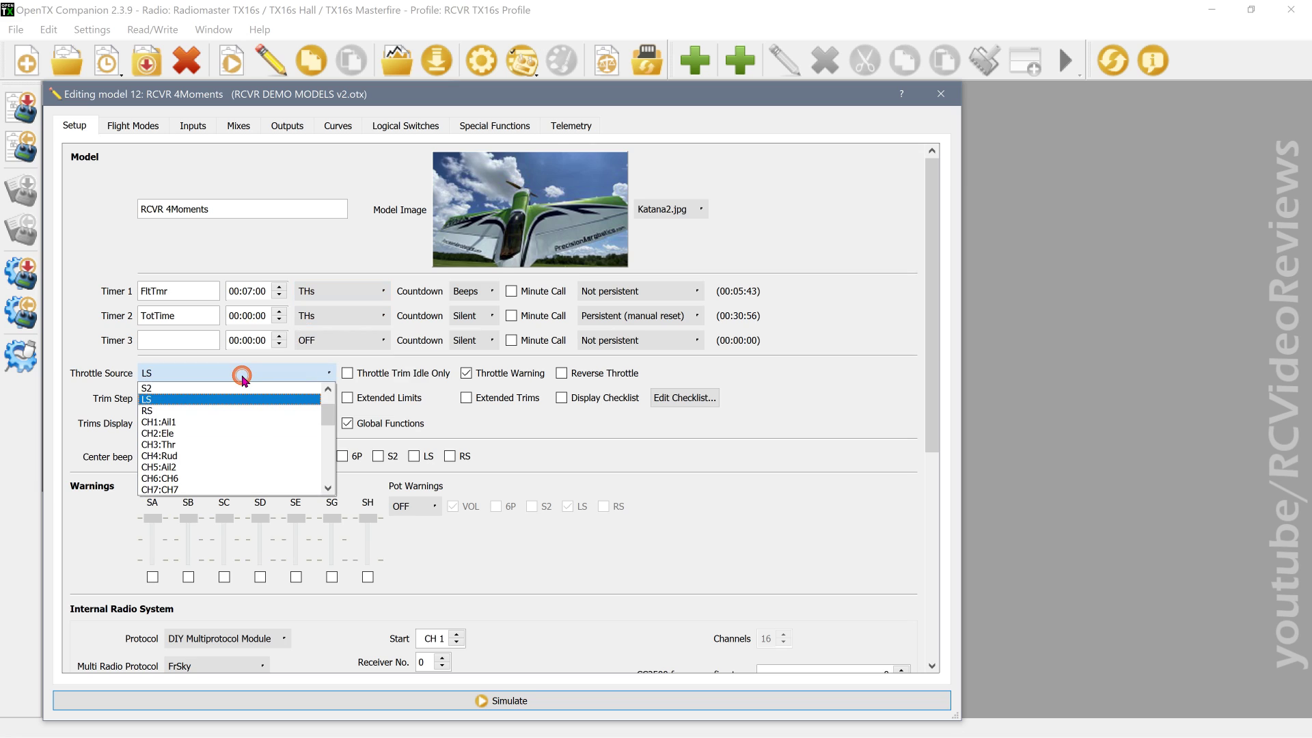
click(182, 444)
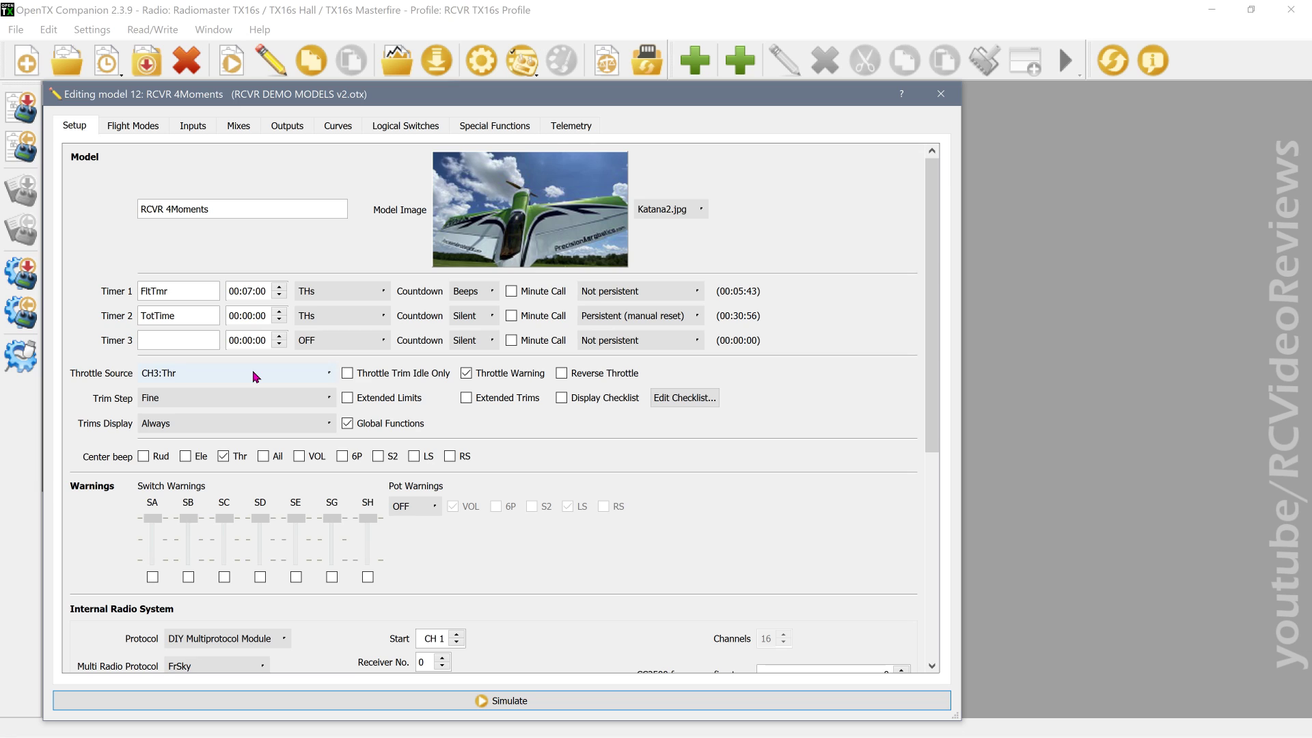
click(314, 295)
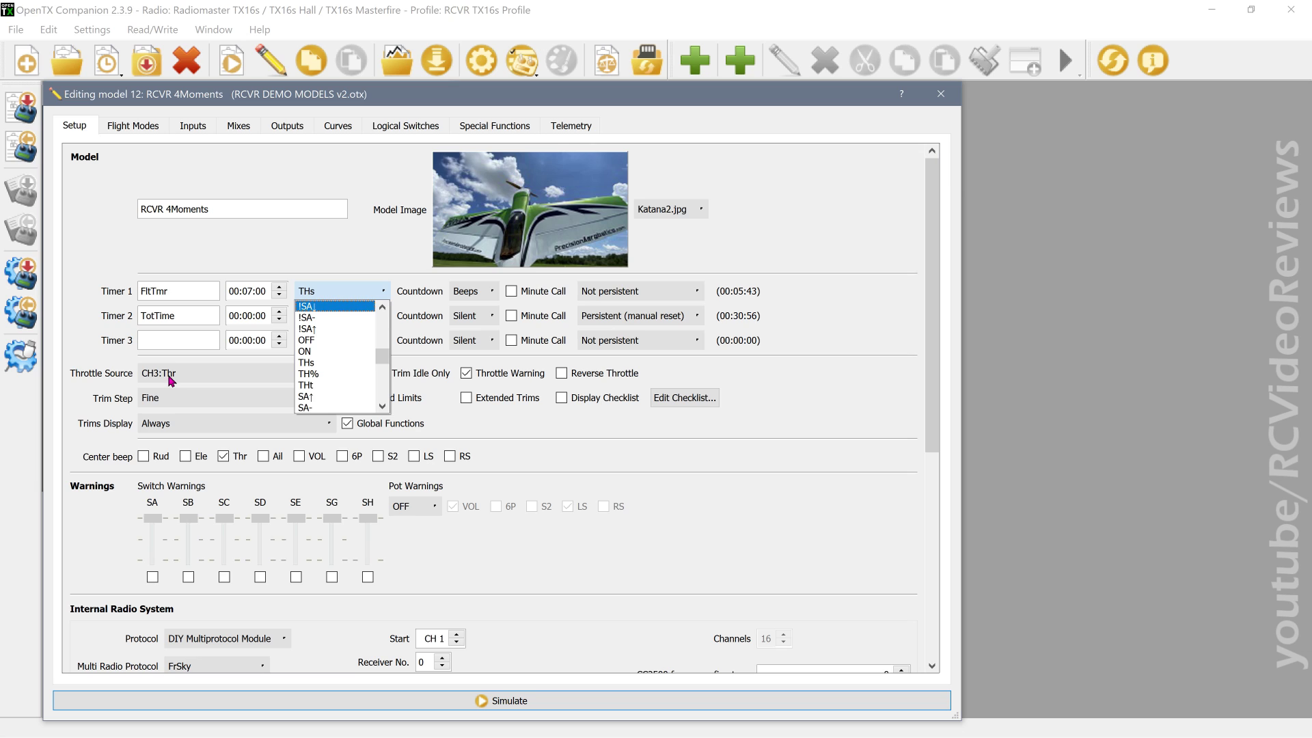
click(238, 295)
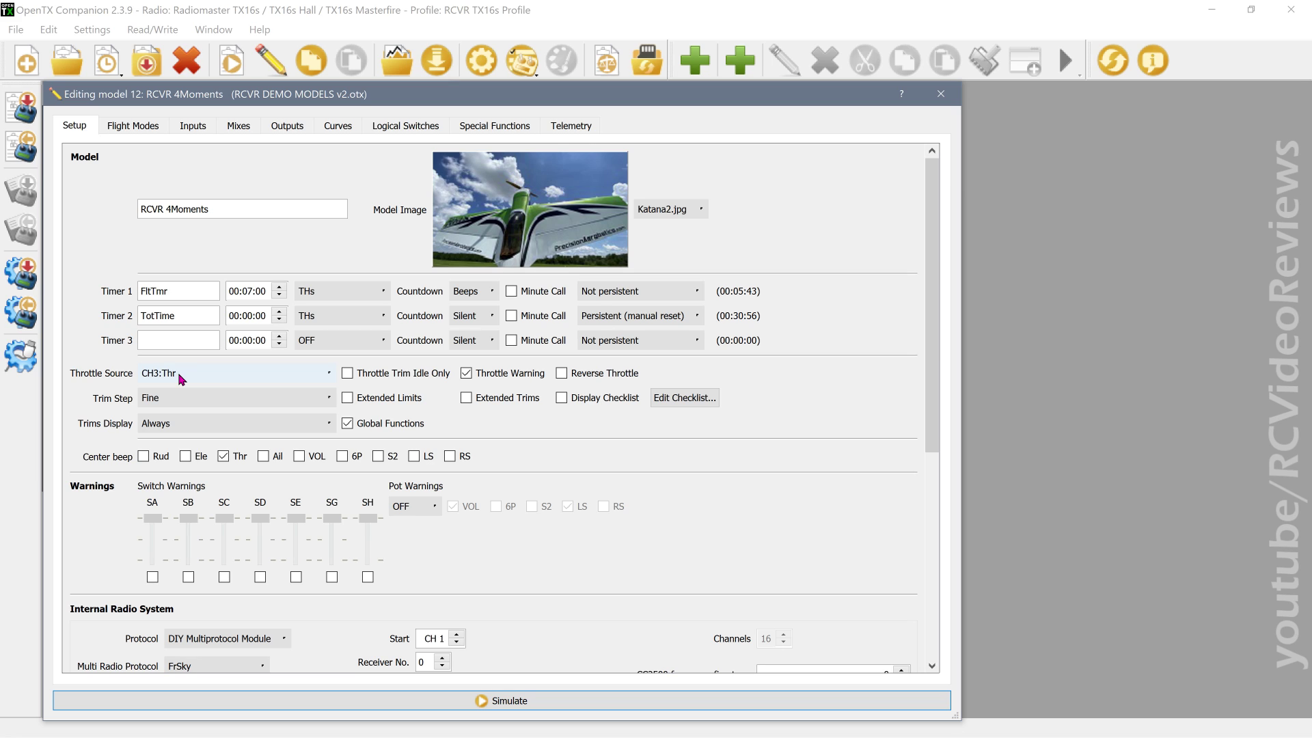
click(399, 130)
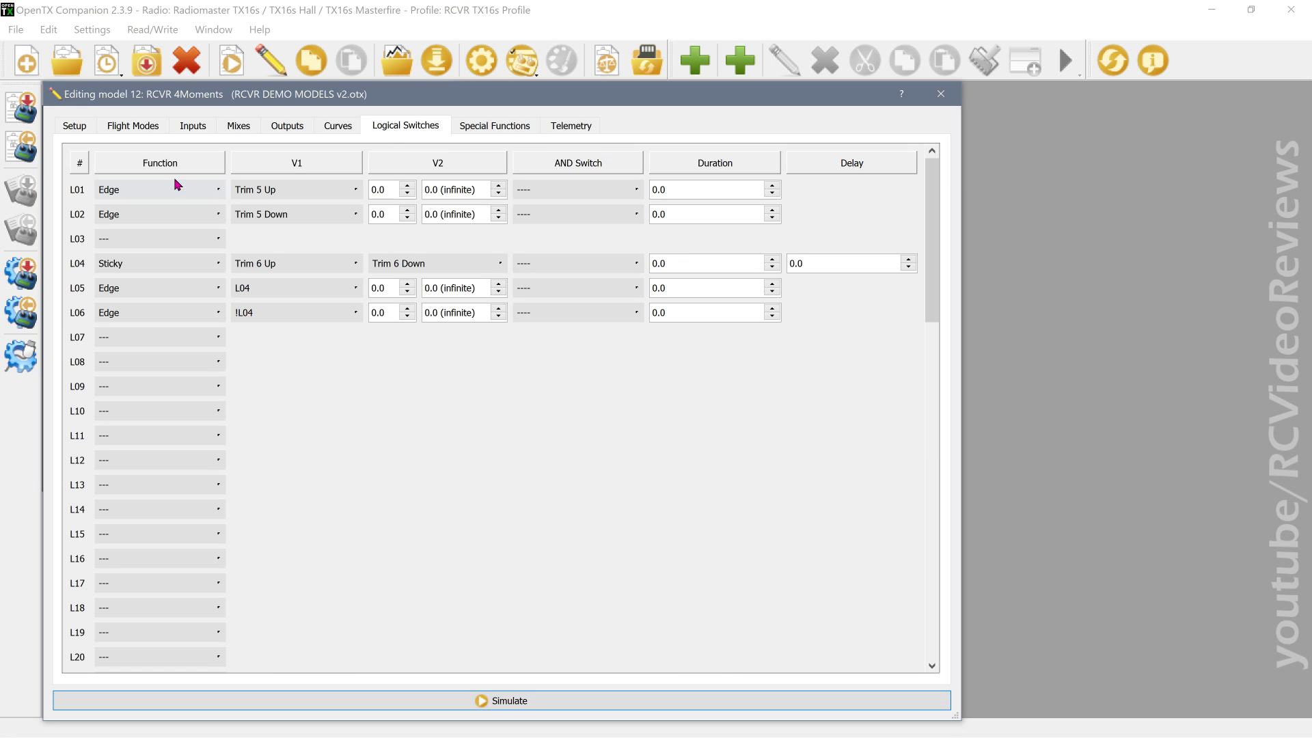
Confirm L01 stays an Edge switch on Trim 5 Up, then launch the simulator.
click(130, 197)
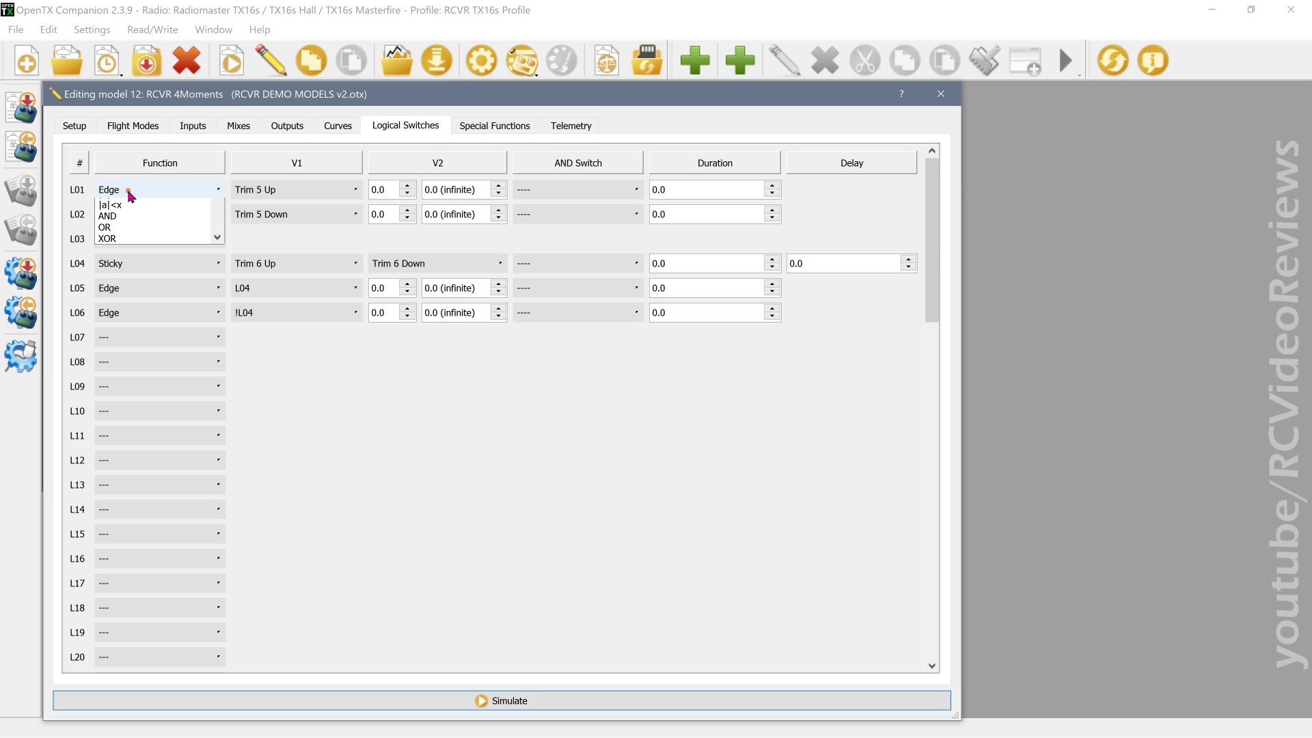
click(131, 197)
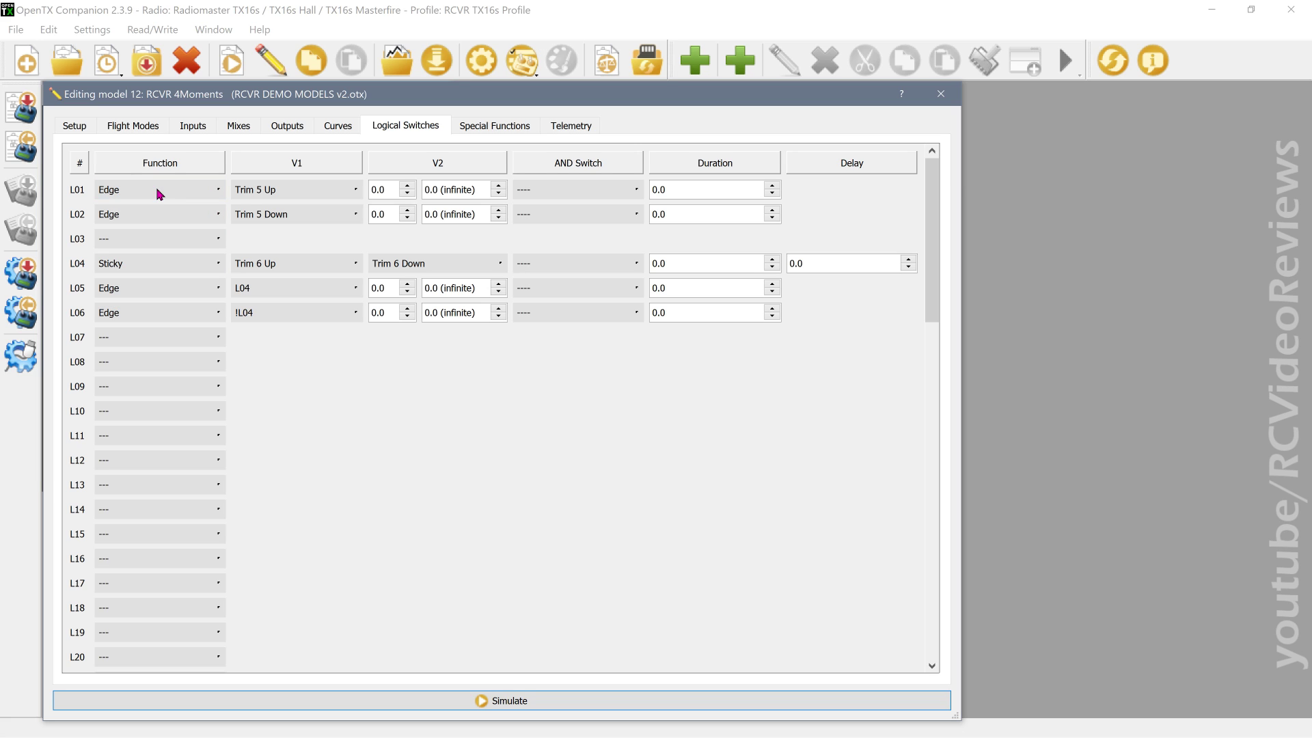
click(258, 192)
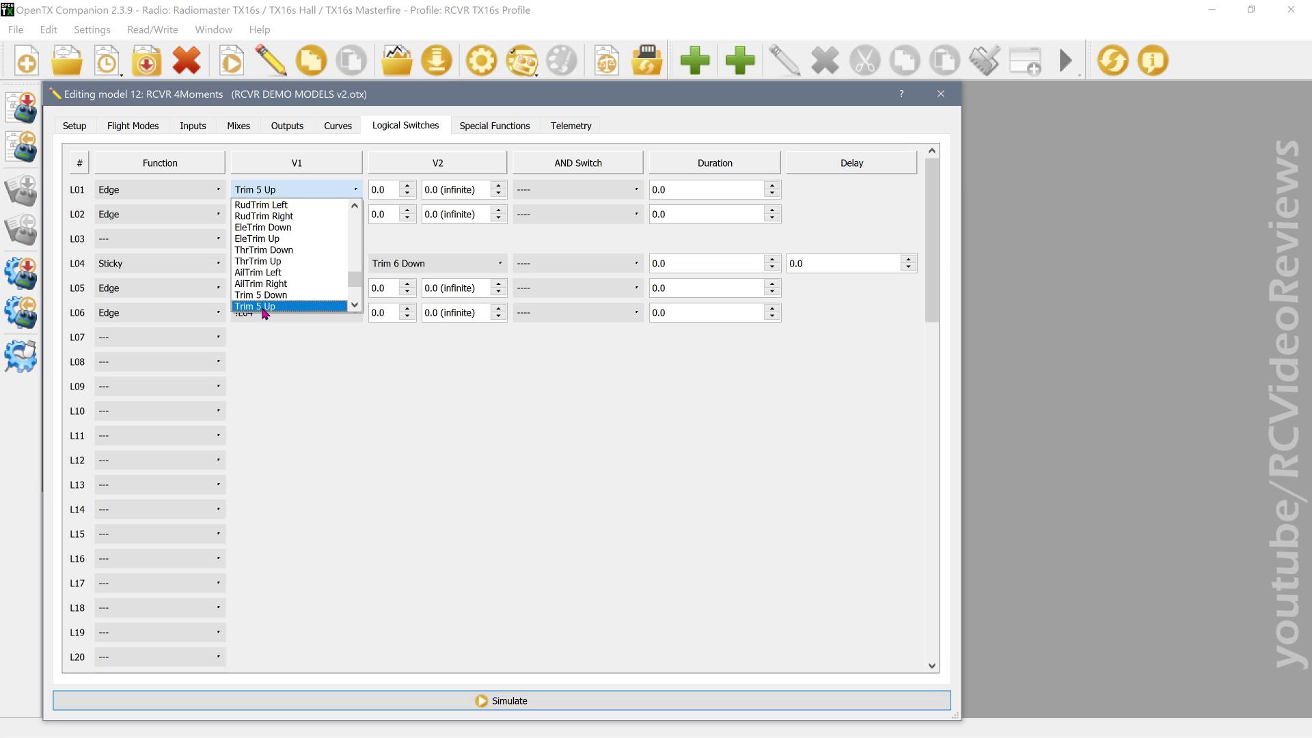
click(263, 307)
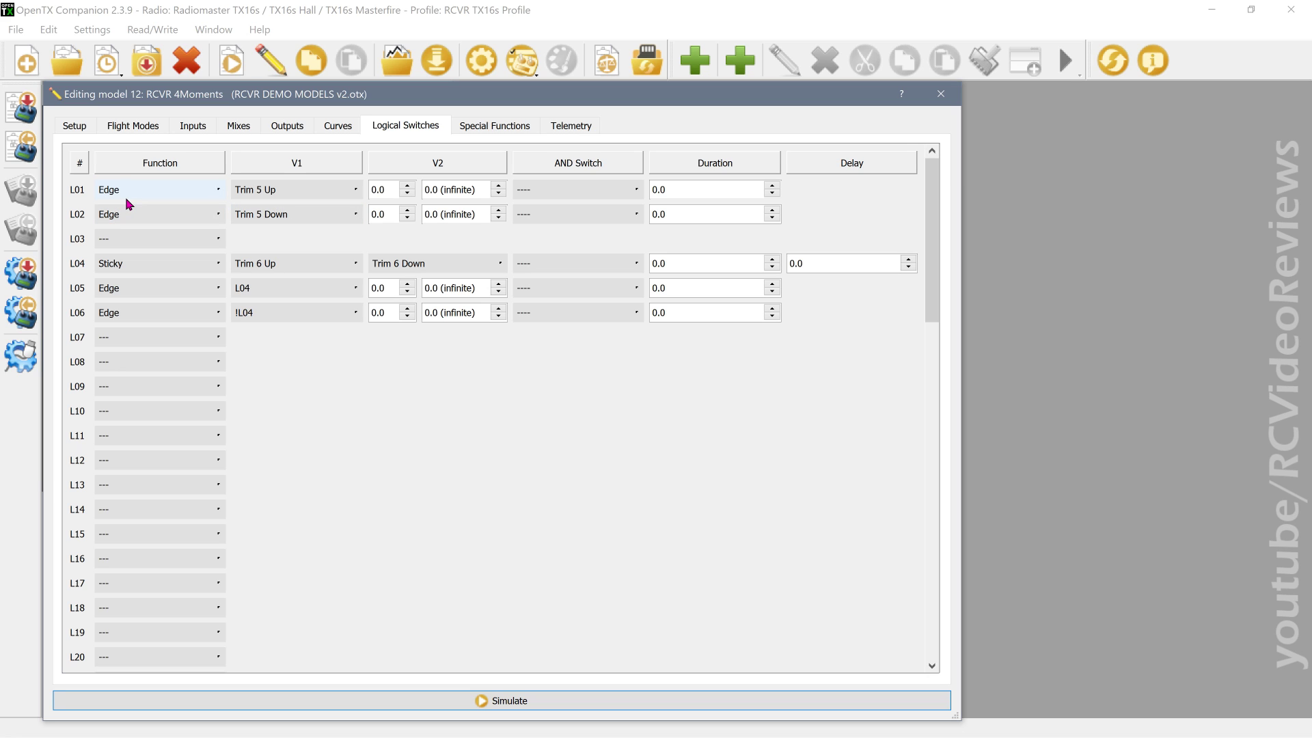
click(264, 709)
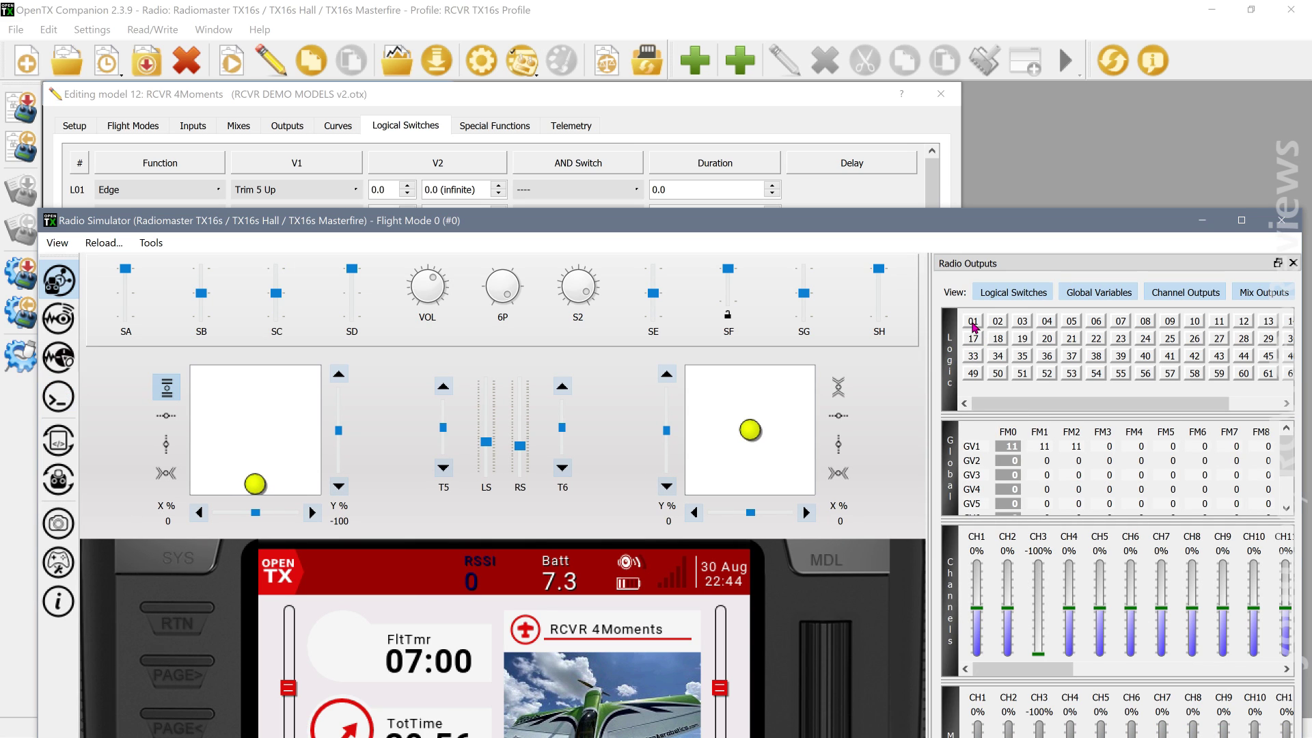
Nudge the T5 trim up repeatedly and push it to its upper end to fire L01.
click(444, 386)
click(445, 386)
click(445, 387)
mouse_move(443, 431)
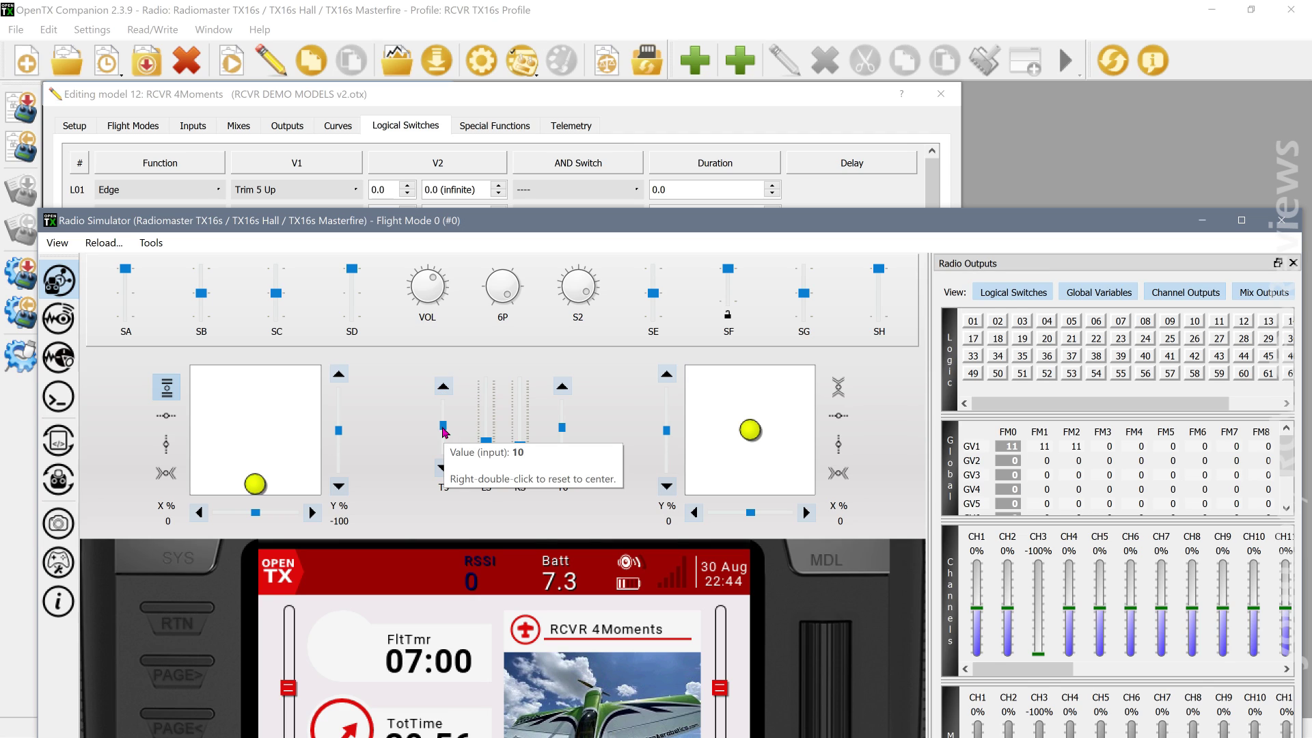
drag(444, 430, 445, 386)
click(444, 388)
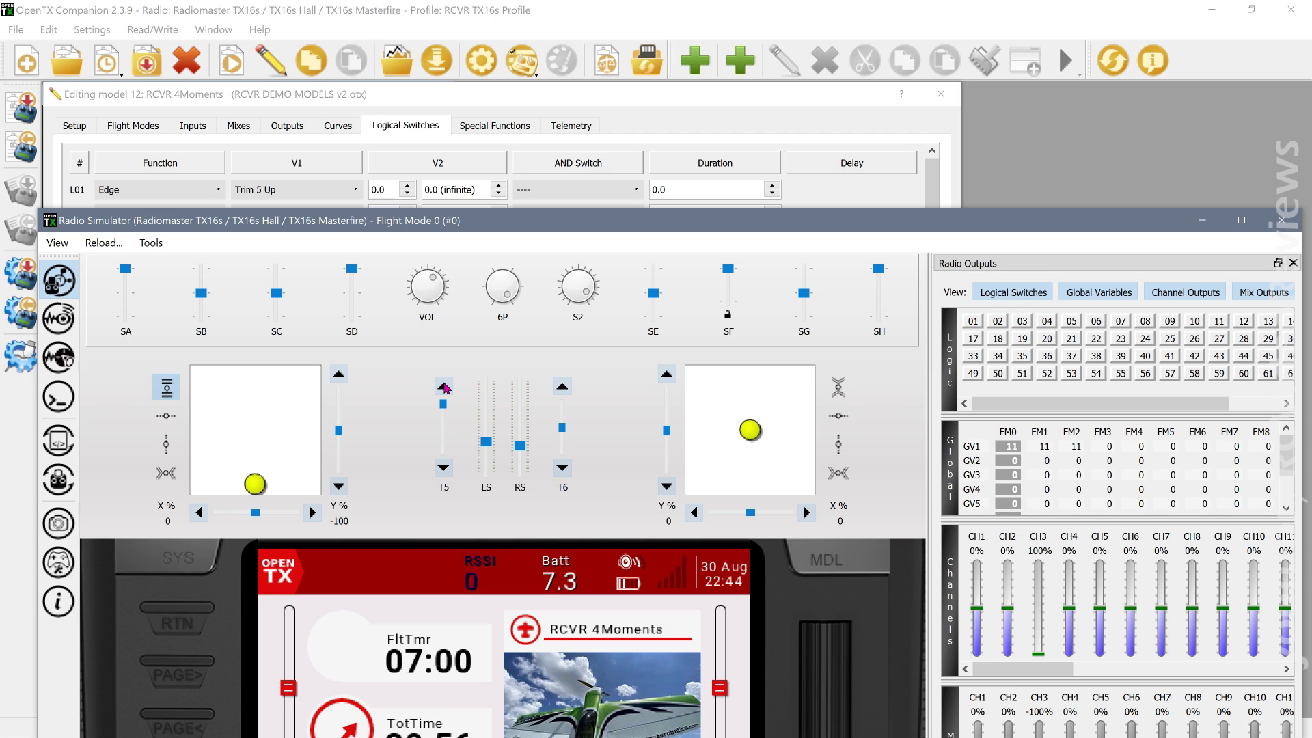
click(444, 387)
click(444, 387)
Slide the T5 trim down and partway back up, then step it down several times.
mouse_move(444, 406)
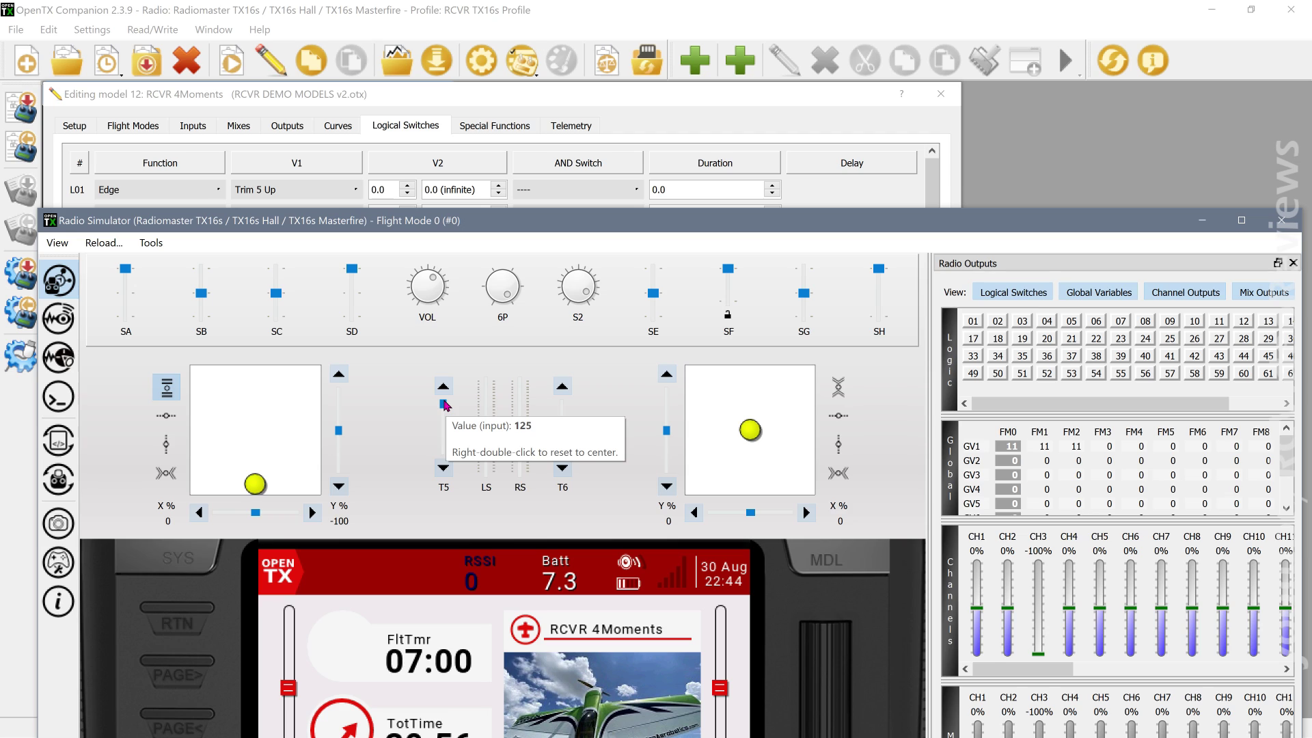
drag(444, 409, 446, 427)
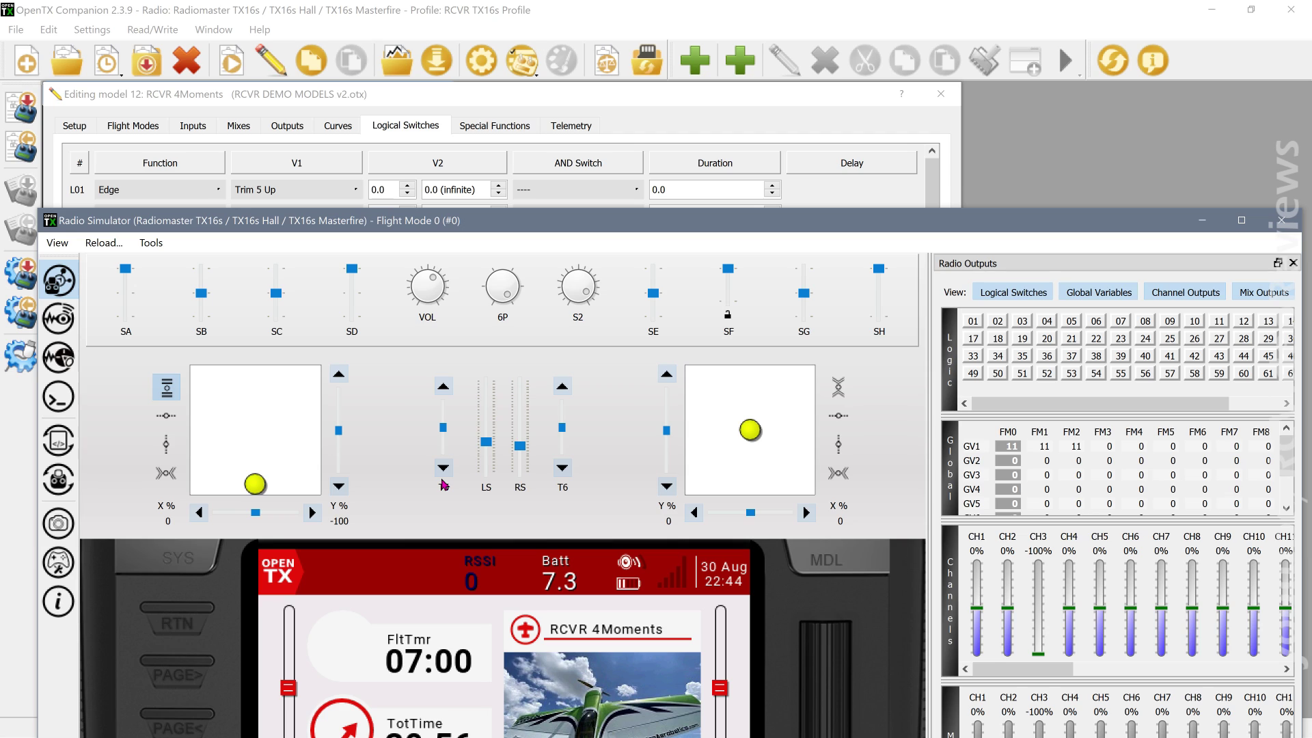
drag(443, 429, 445, 477)
drag(443, 450, 444, 413)
click(444, 387)
click(444, 387)
click(443, 469)
click(443, 469)
click(443, 468)
click(443, 468)
click(443, 472)
Nudge T5 up twice and down toward center, then expand the full logical switches table.
click(446, 388)
click(445, 387)
click(441, 469)
click(441, 469)
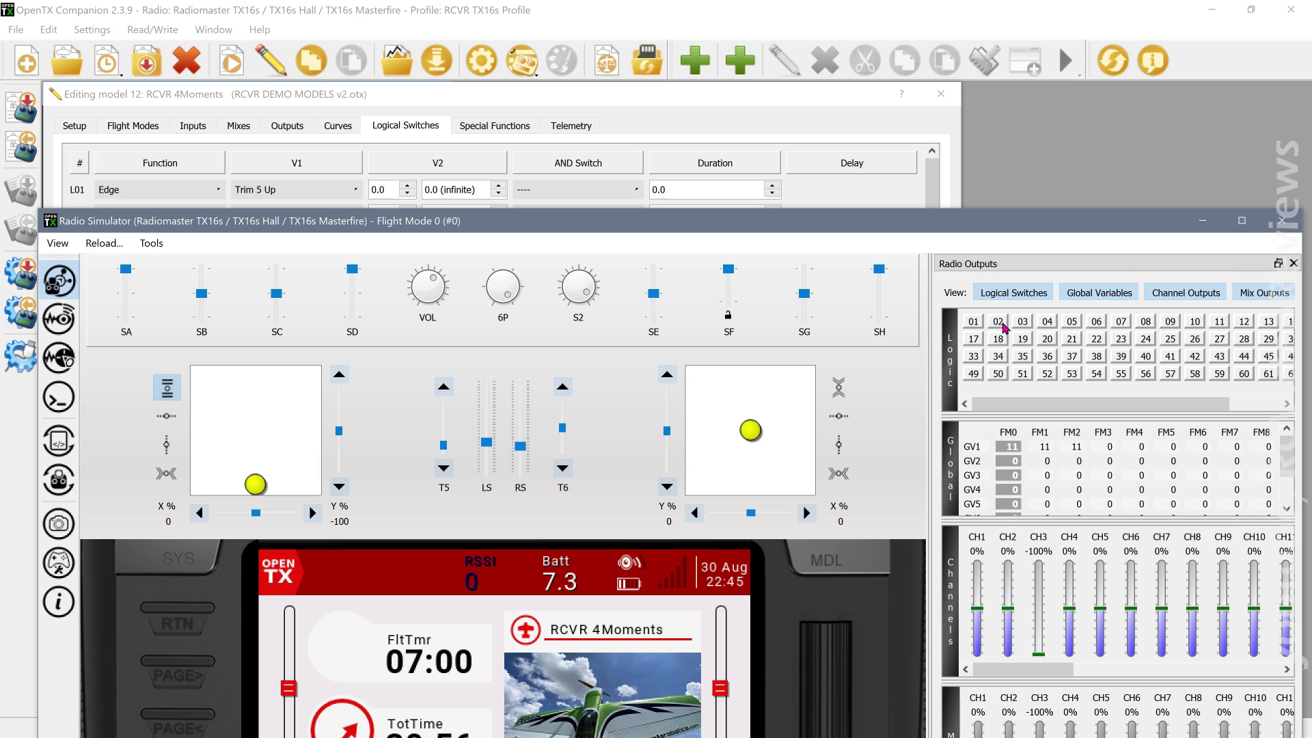
click(1281, 220)
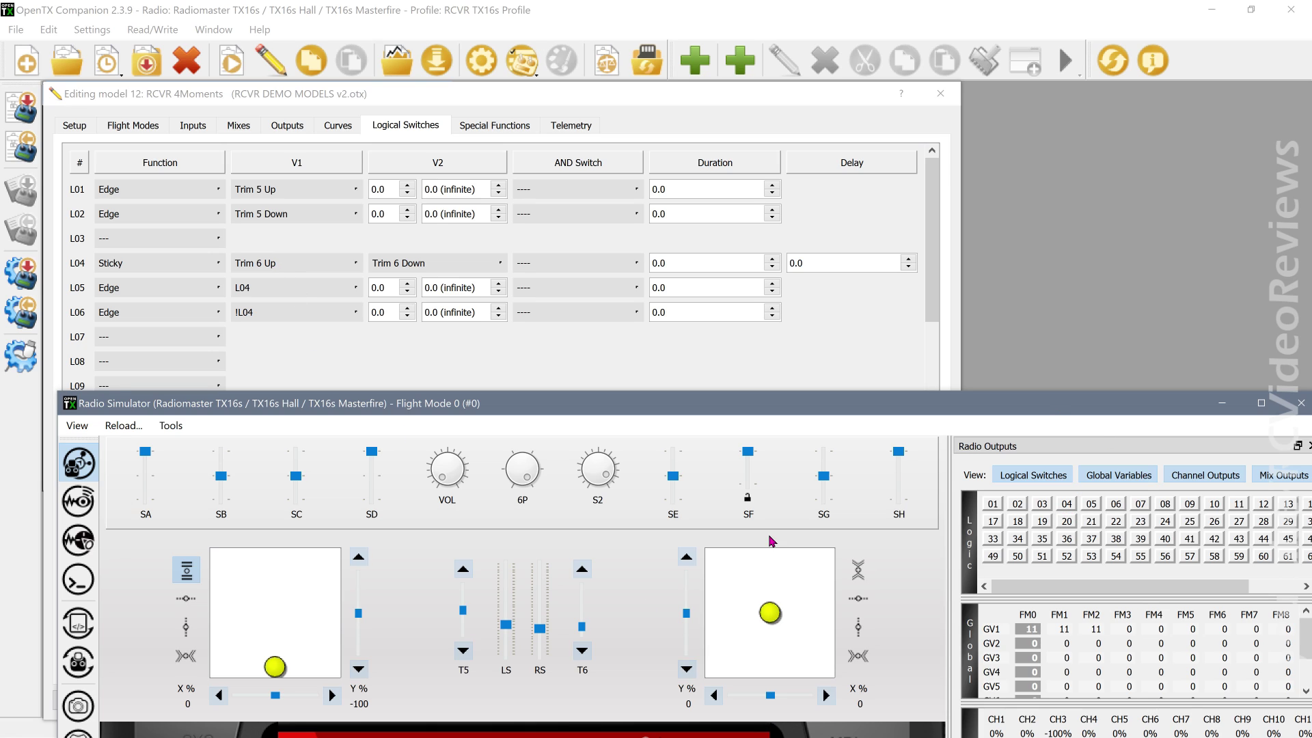
Toggle logical switch L04 on and off using the T6 trim up and down arrows.
click(581, 570)
click(583, 658)
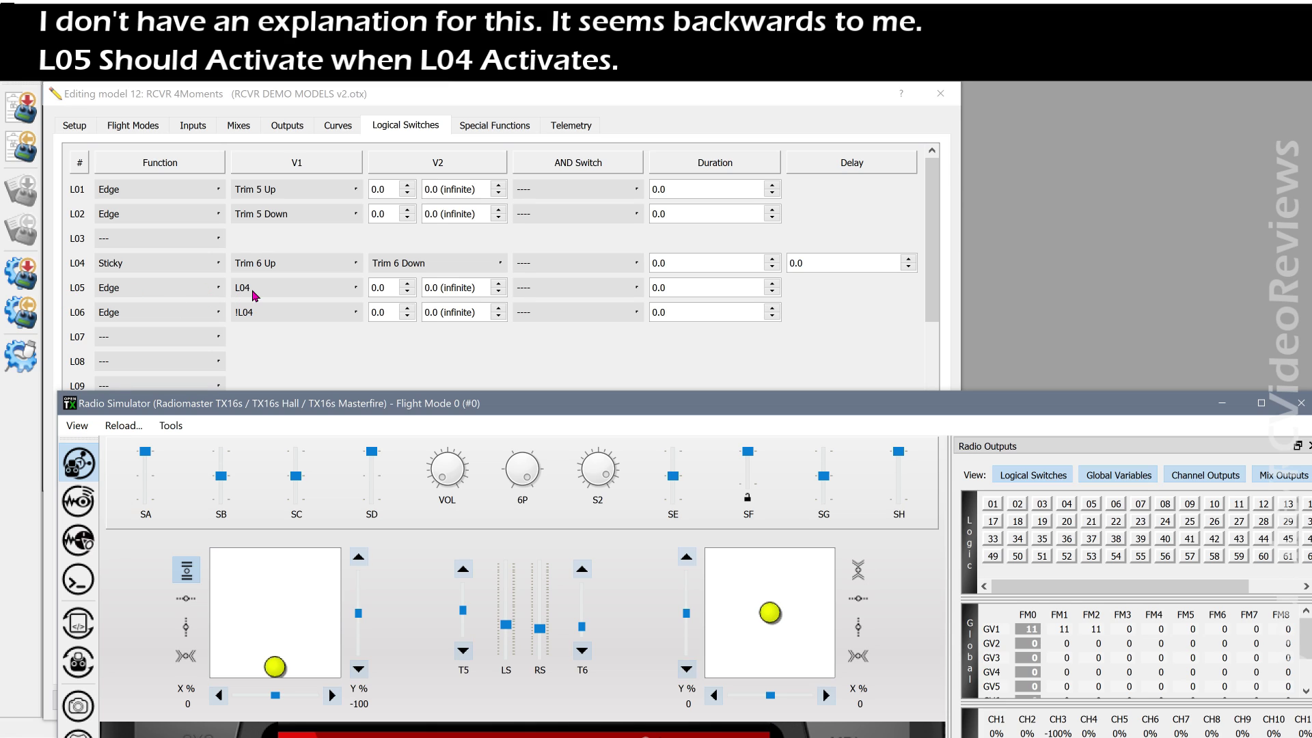
click(578, 569)
click(583, 652)
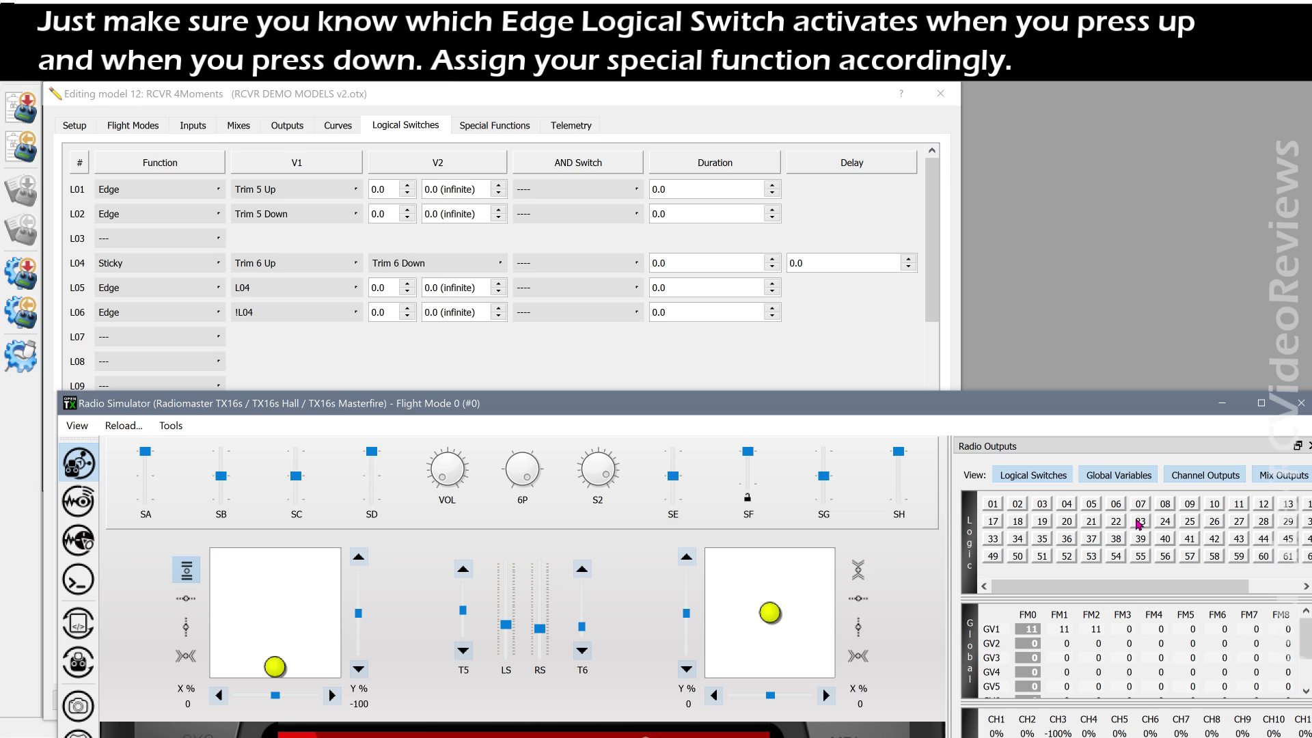
click(582, 572)
click(582, 653)
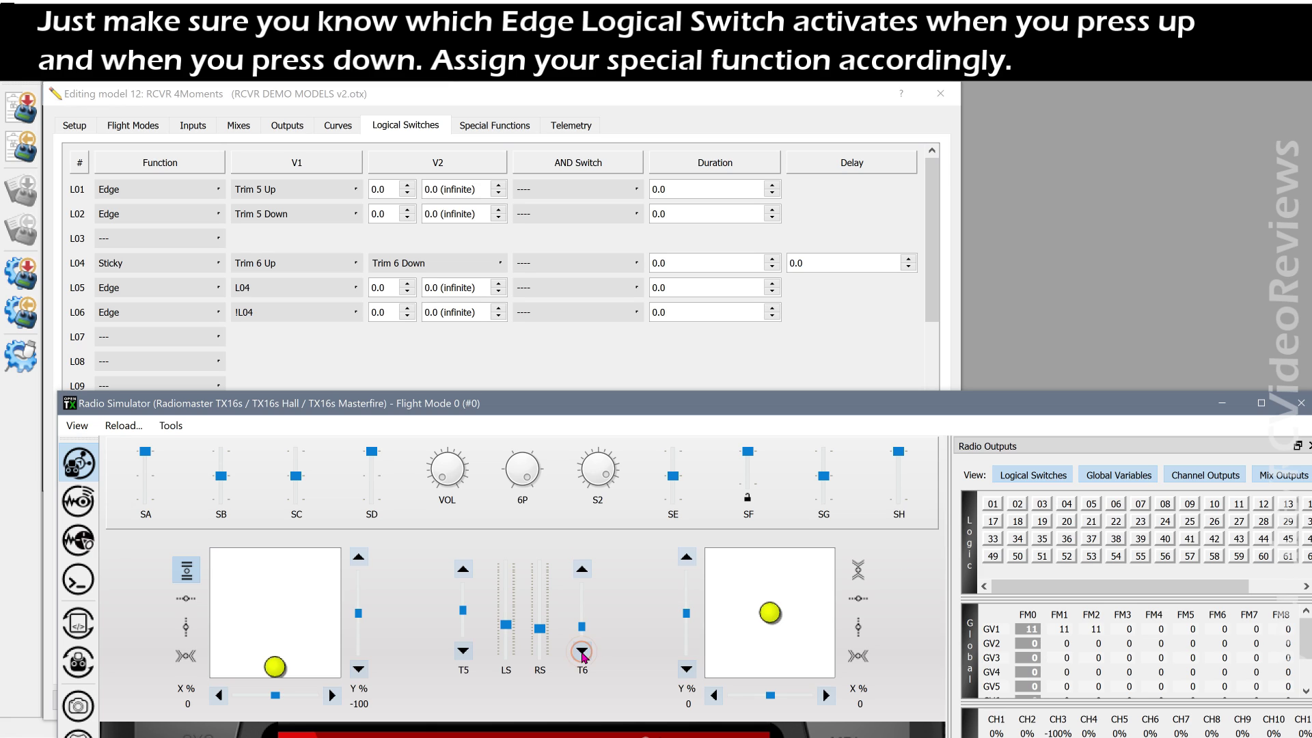
Toggle L04 once more, close the simulator, and show the Special Functions list.
click(581, 571)
click(582, 653)
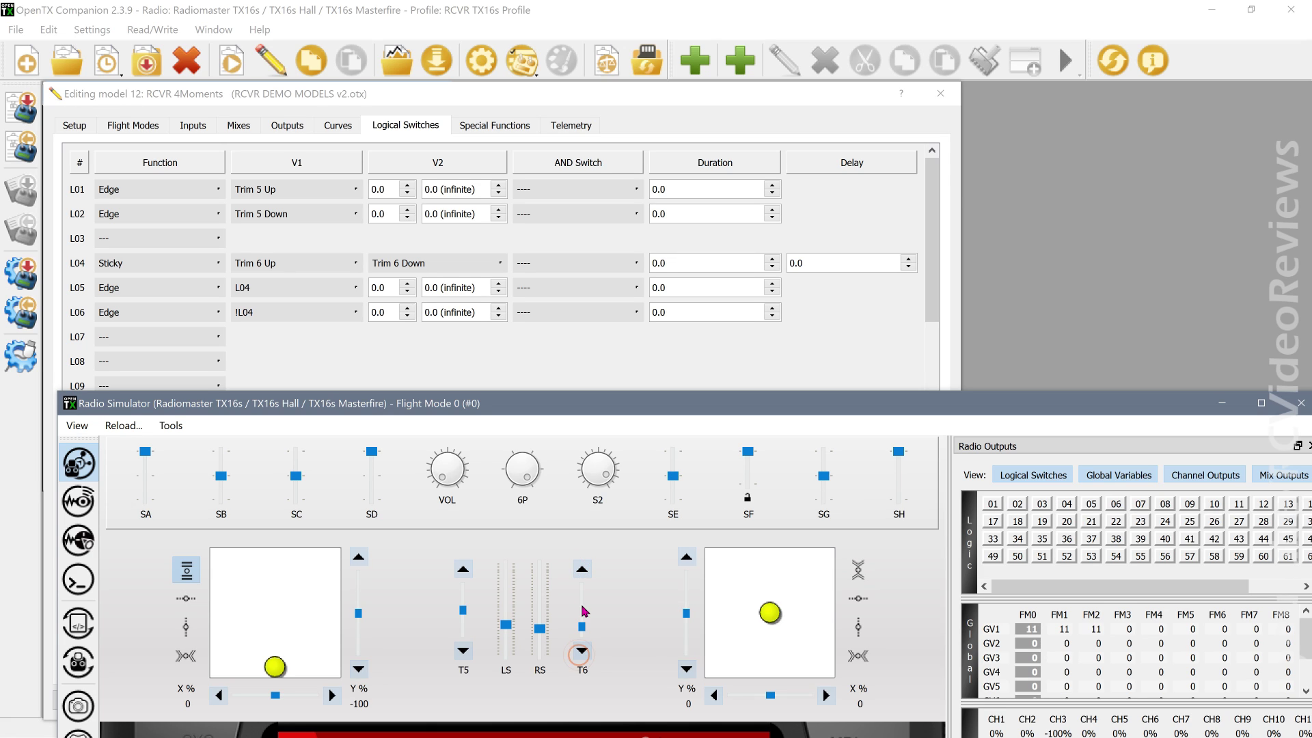
key(Escape)
click(480, 131)
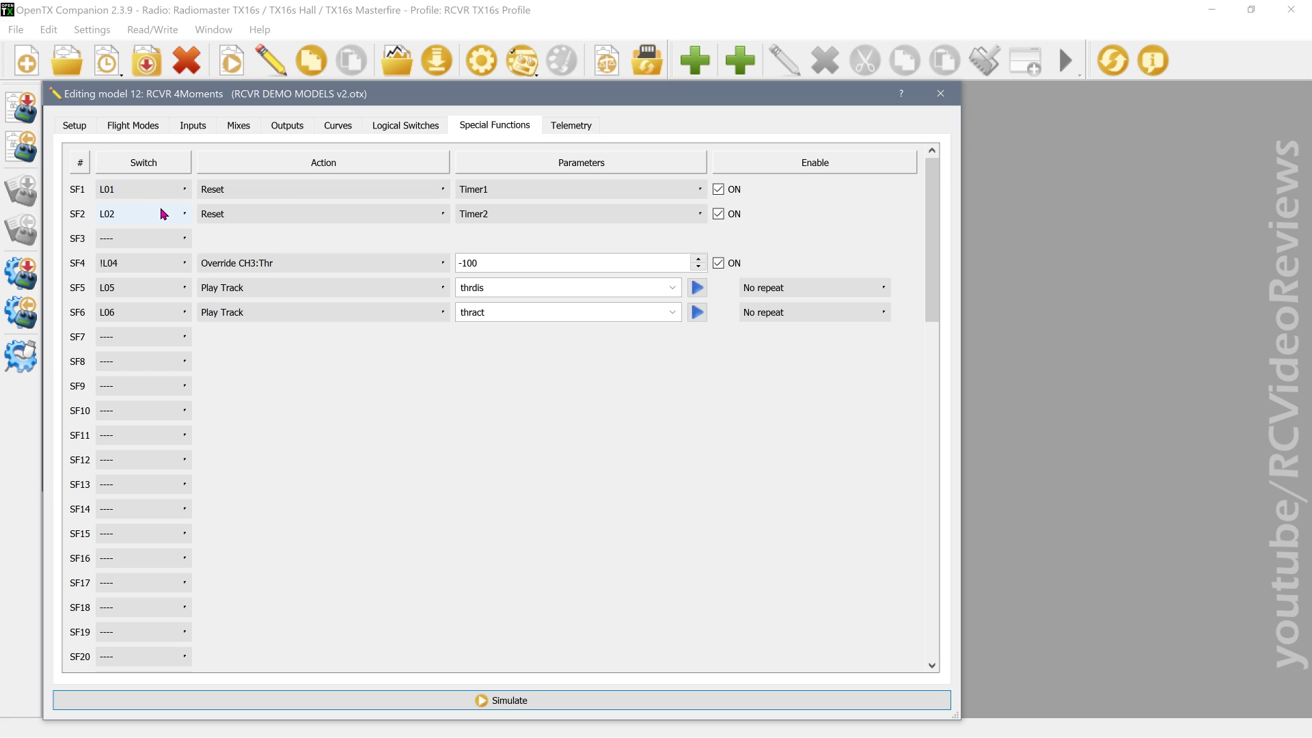
Compare logical switches with Special Functions and check SF2's timer and action, keeping Reset.
click(399, 130)
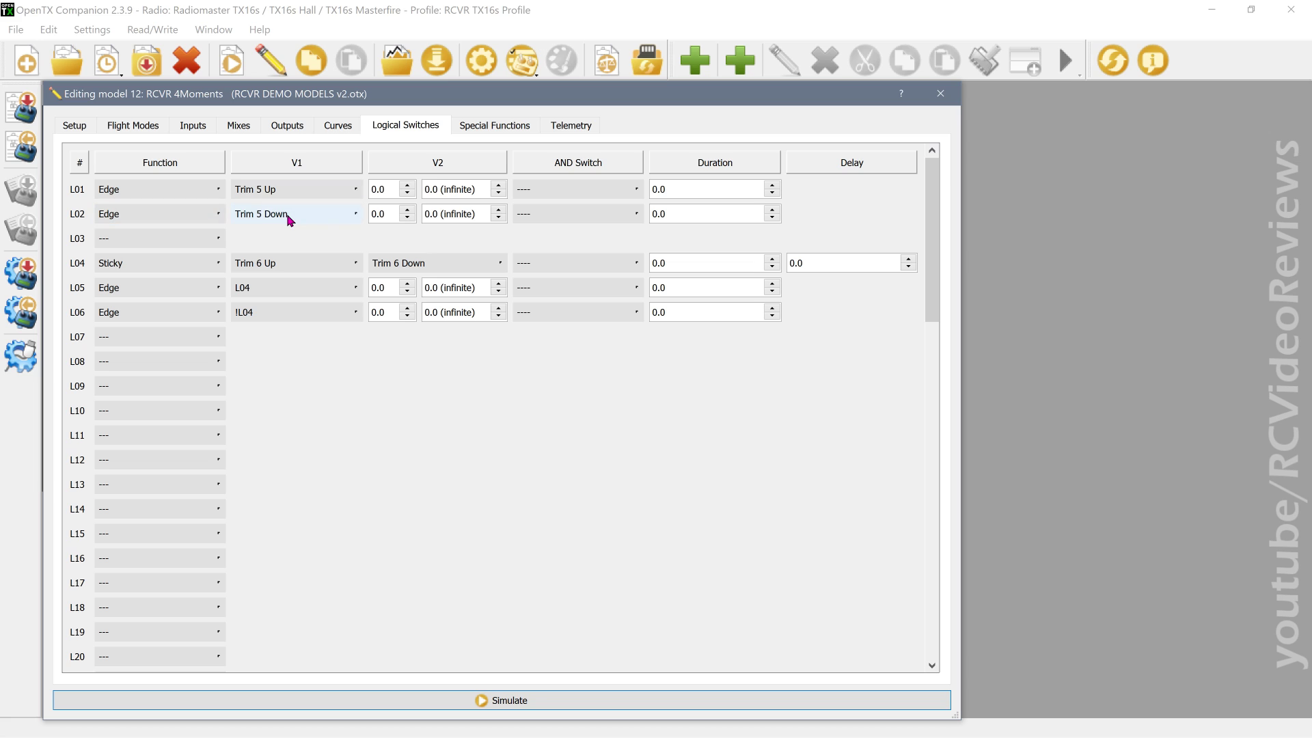
click(503, 133)
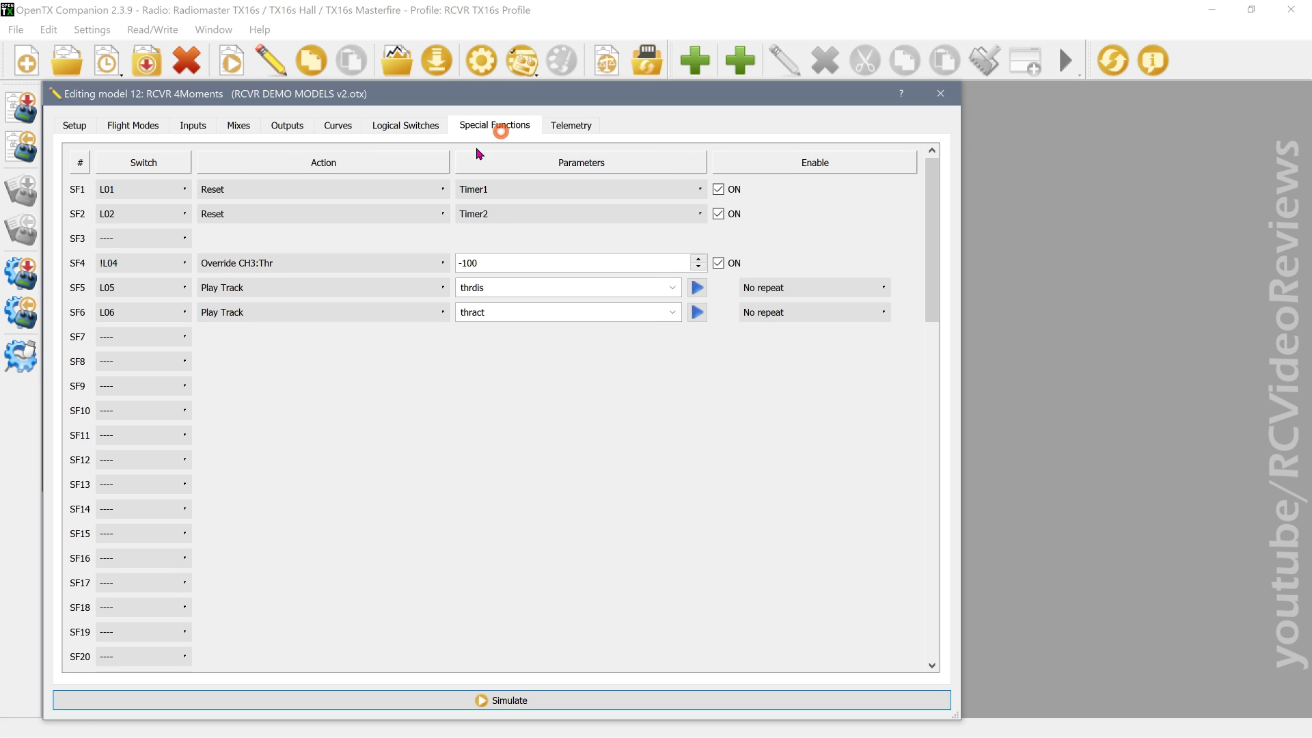
click(498, 213)
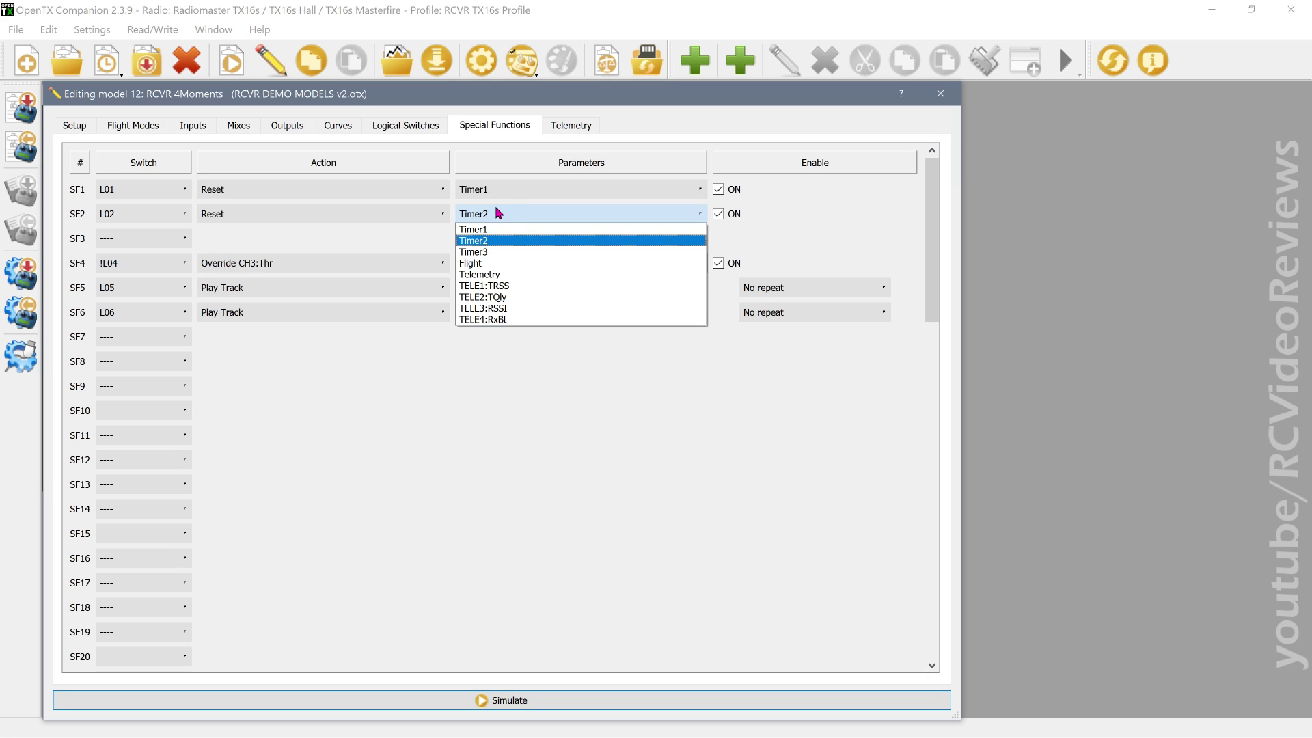
click(359, 208)
click(351, 212)
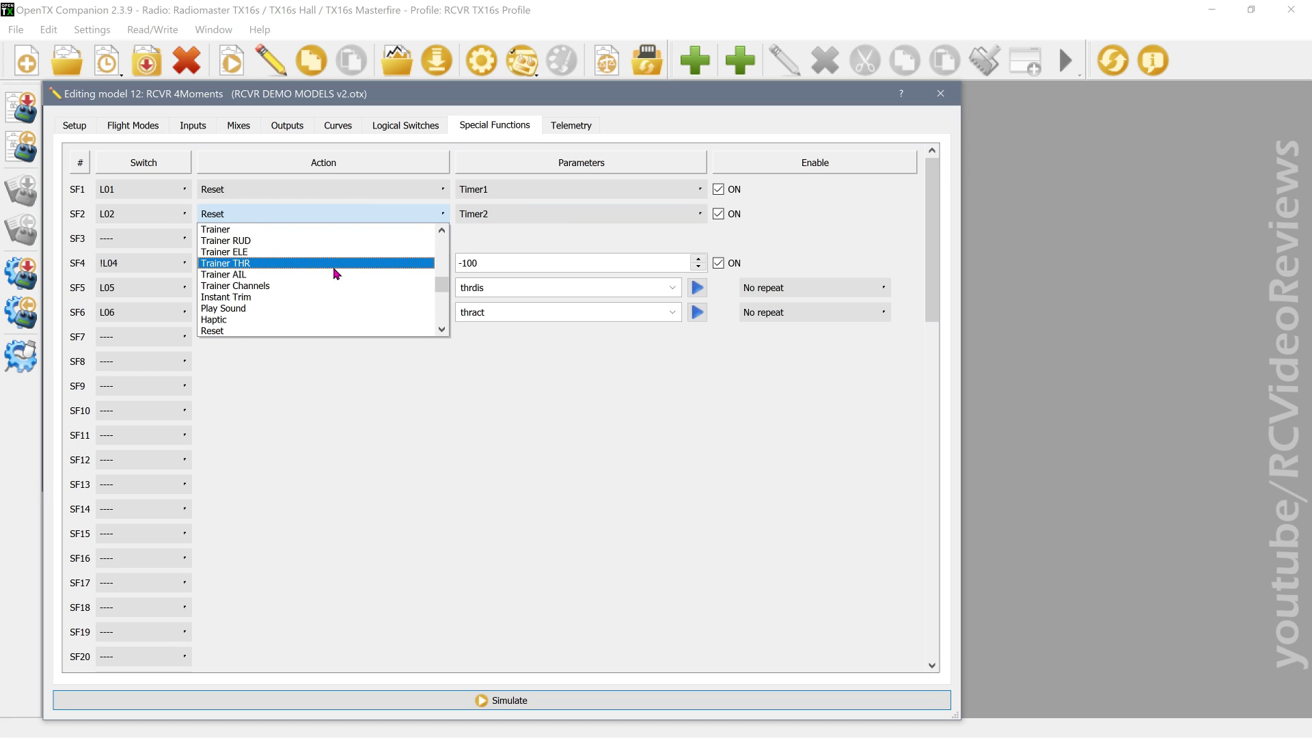
scroll(335, 274, down, 2)
scroll(287, 270, up, 1)
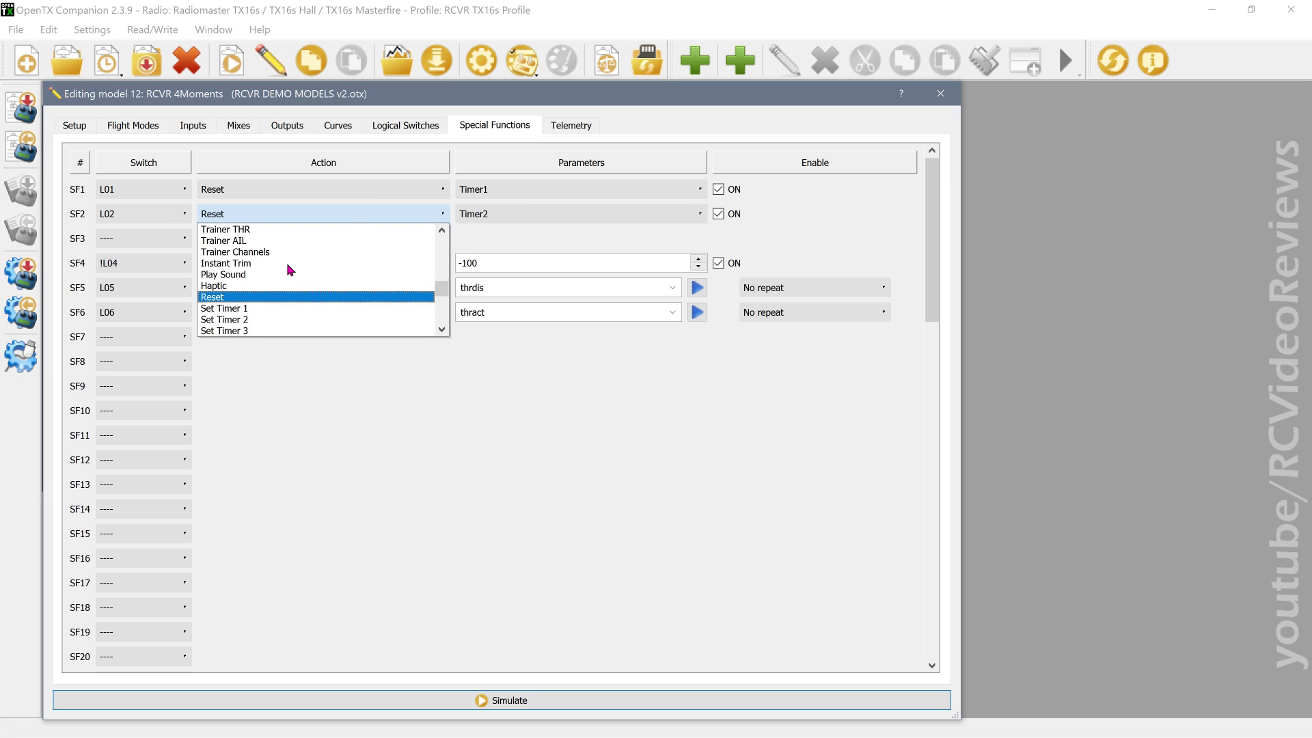
scroll(287, 270, up, 1)
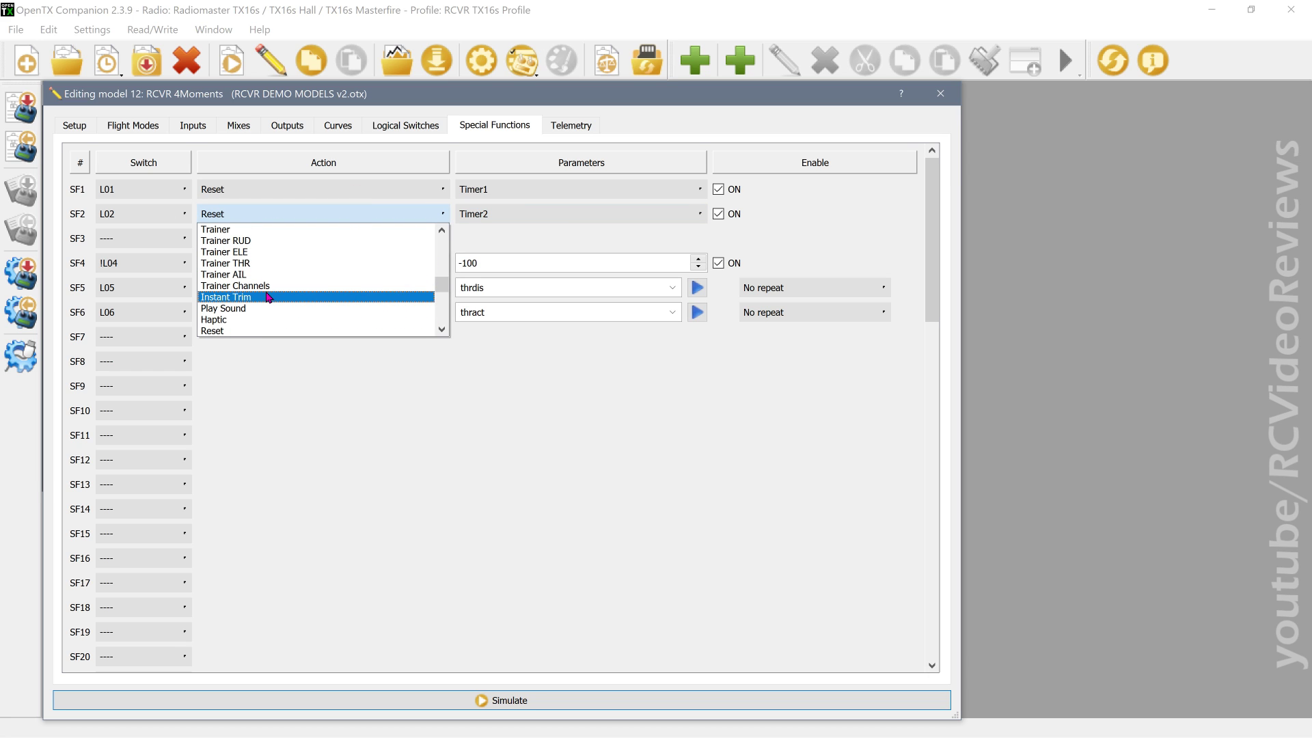
scroll(269, 300, up, 10)
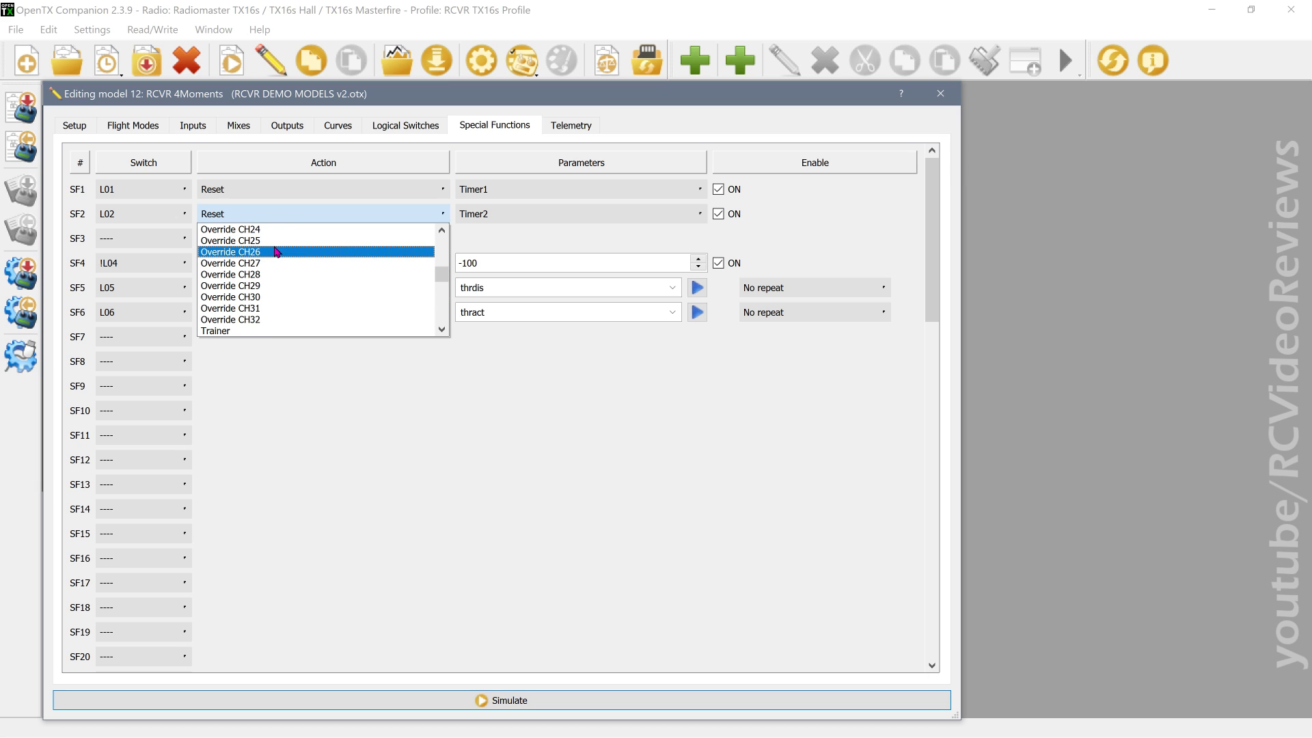
click(625, 236)
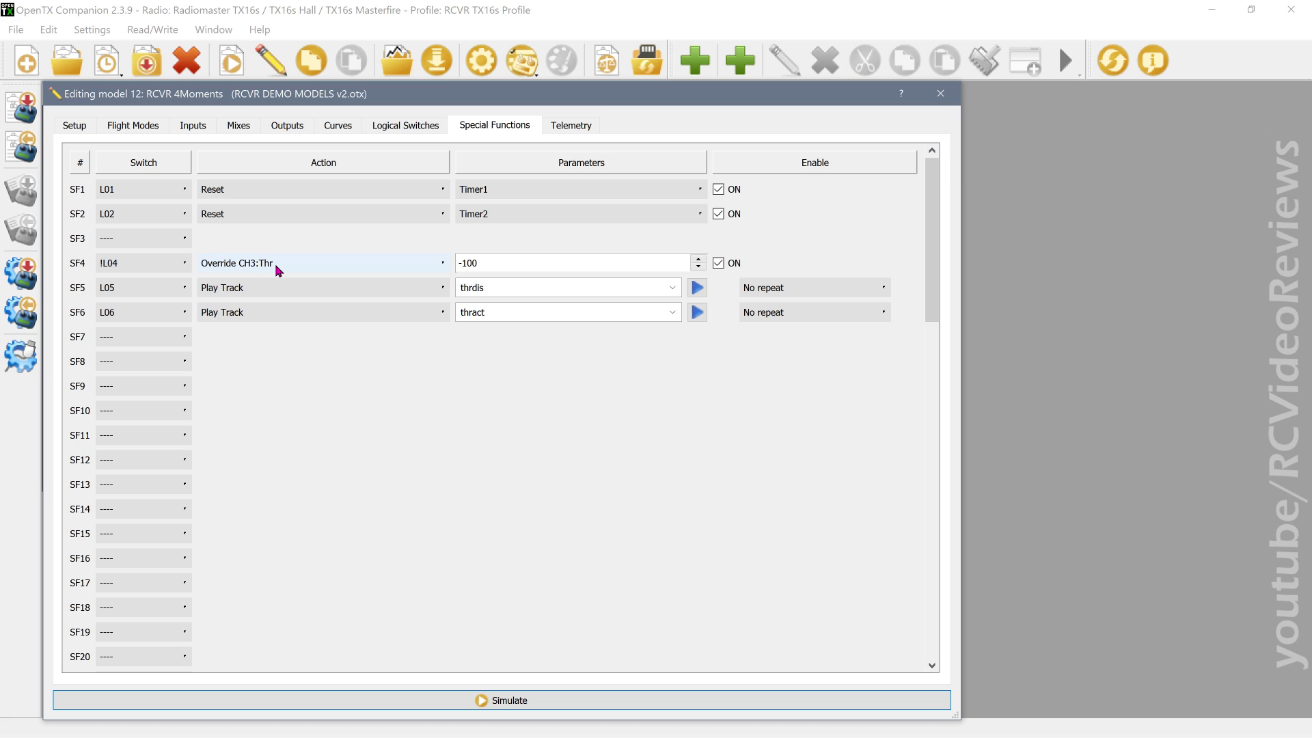
Check Setup's throttle source and Timer 1, review SF4's -100 override and SF5's thrdis, then simulate.
click(74, 126)
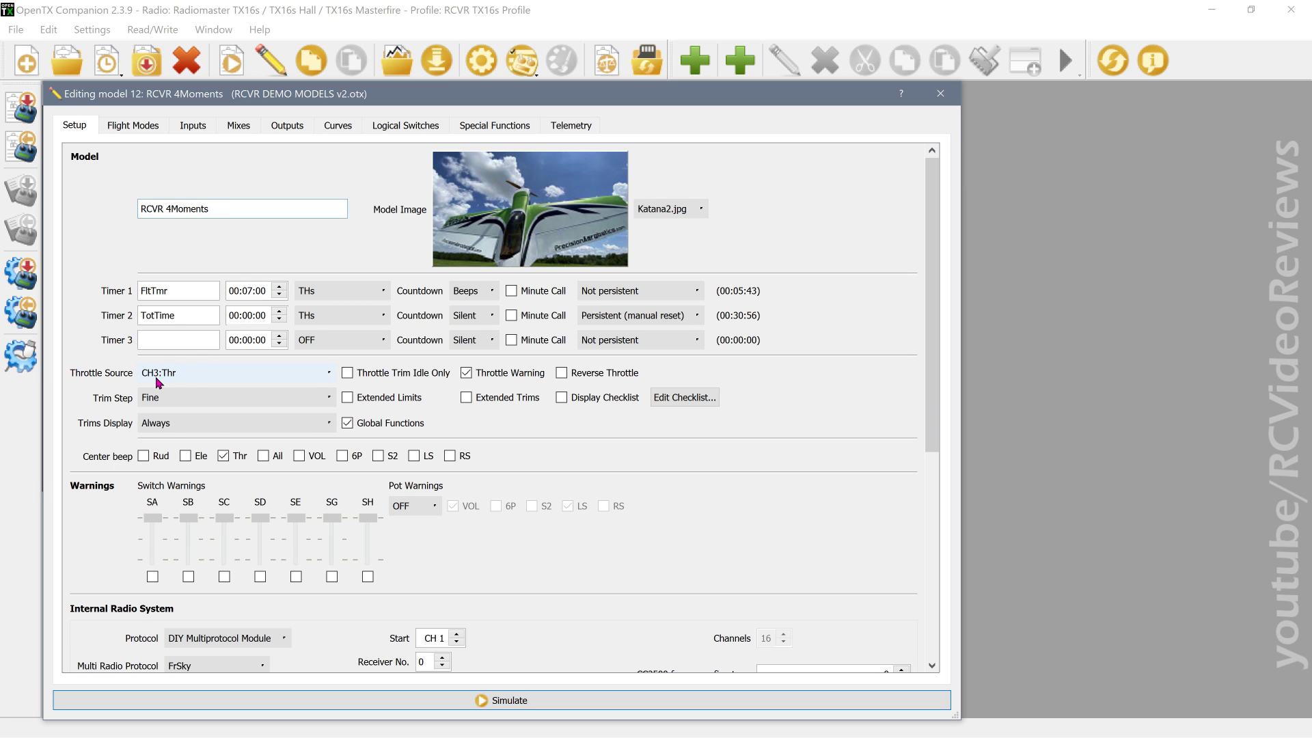
click(503, 128)
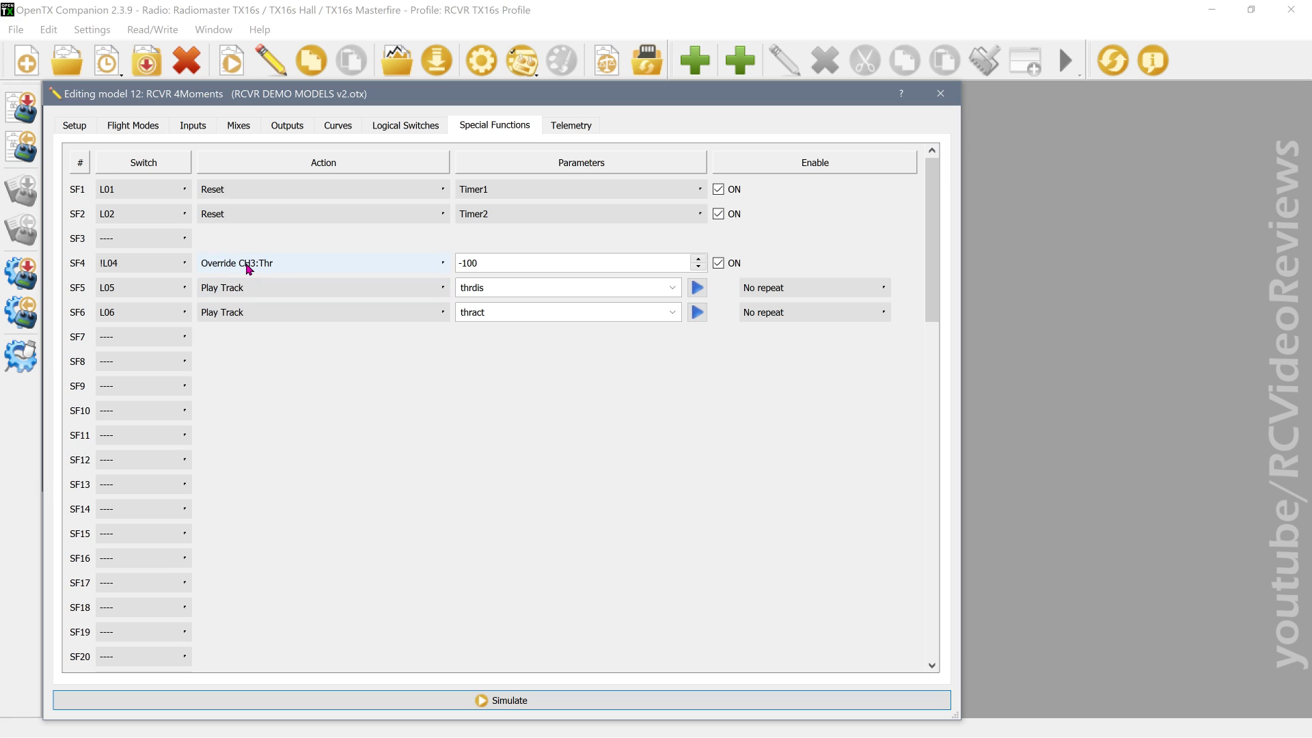
click(75, 125)
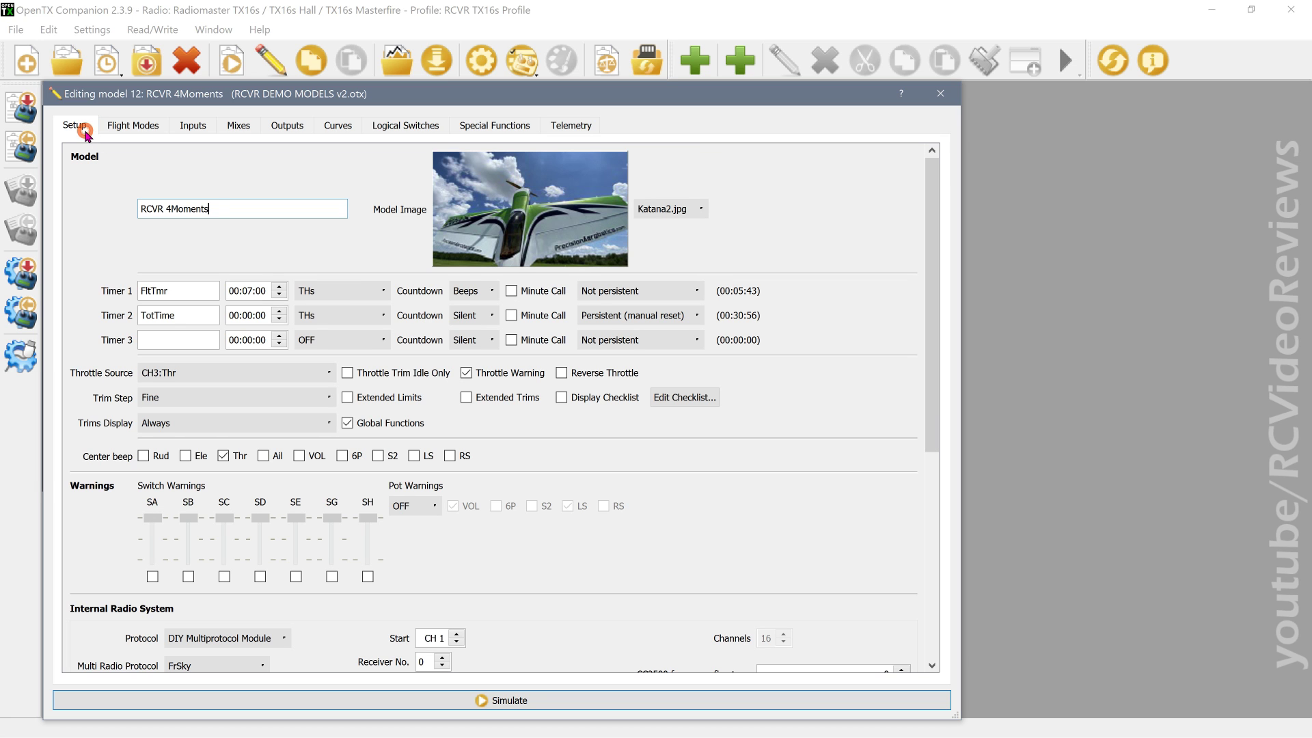
drag(246, 290, 251, 290)
click(481, 127)
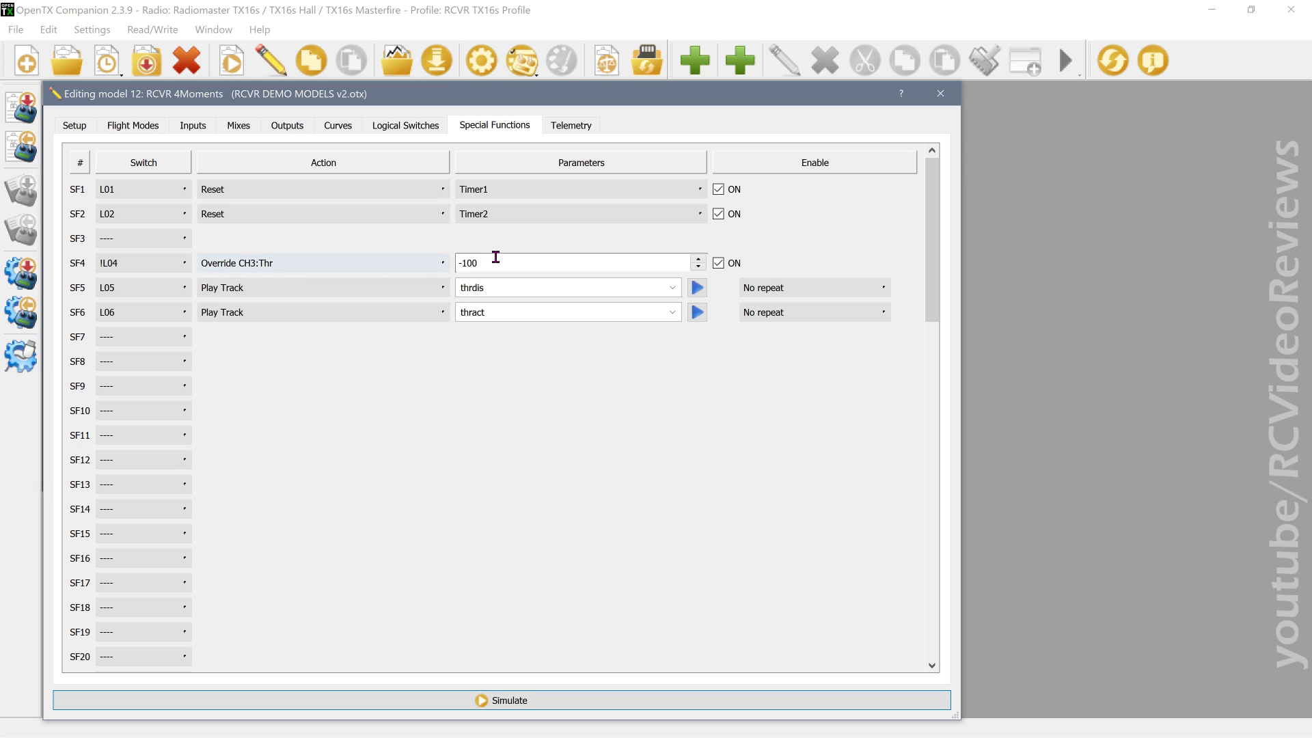
drag(501, 266, 412, 262)
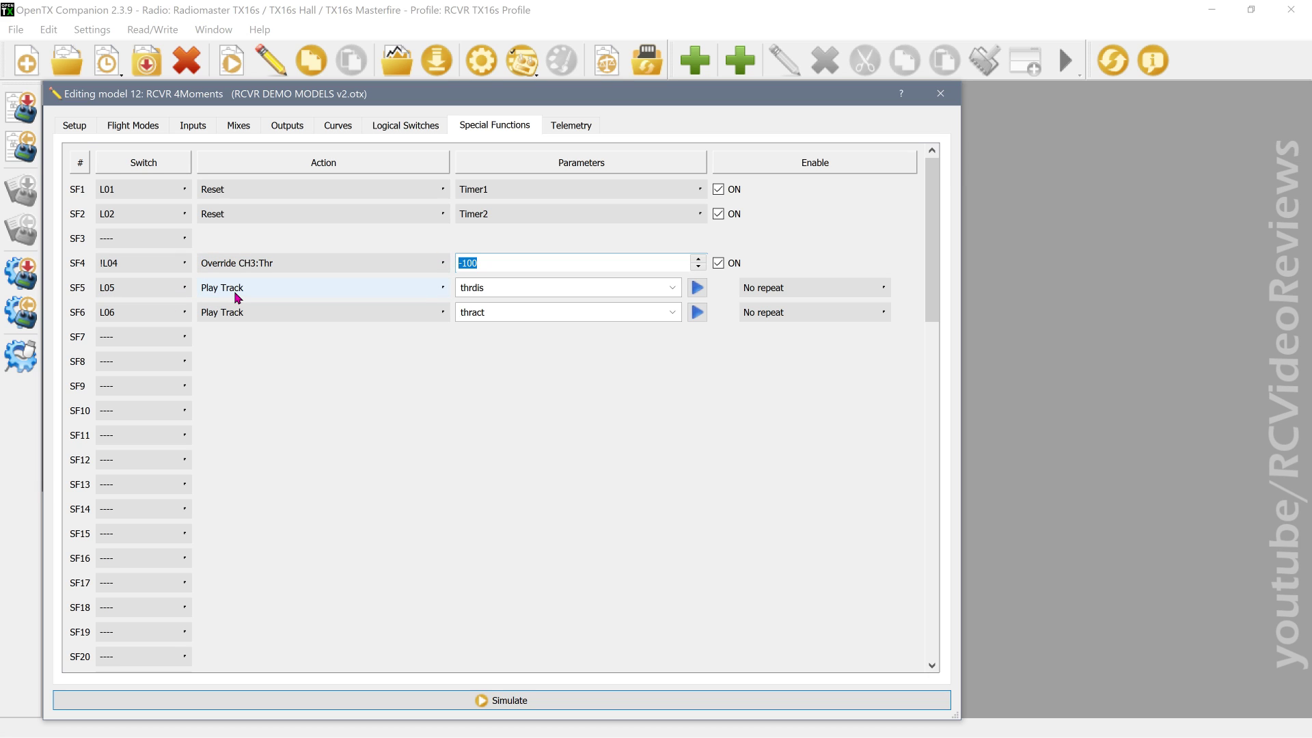
click(533, 285)
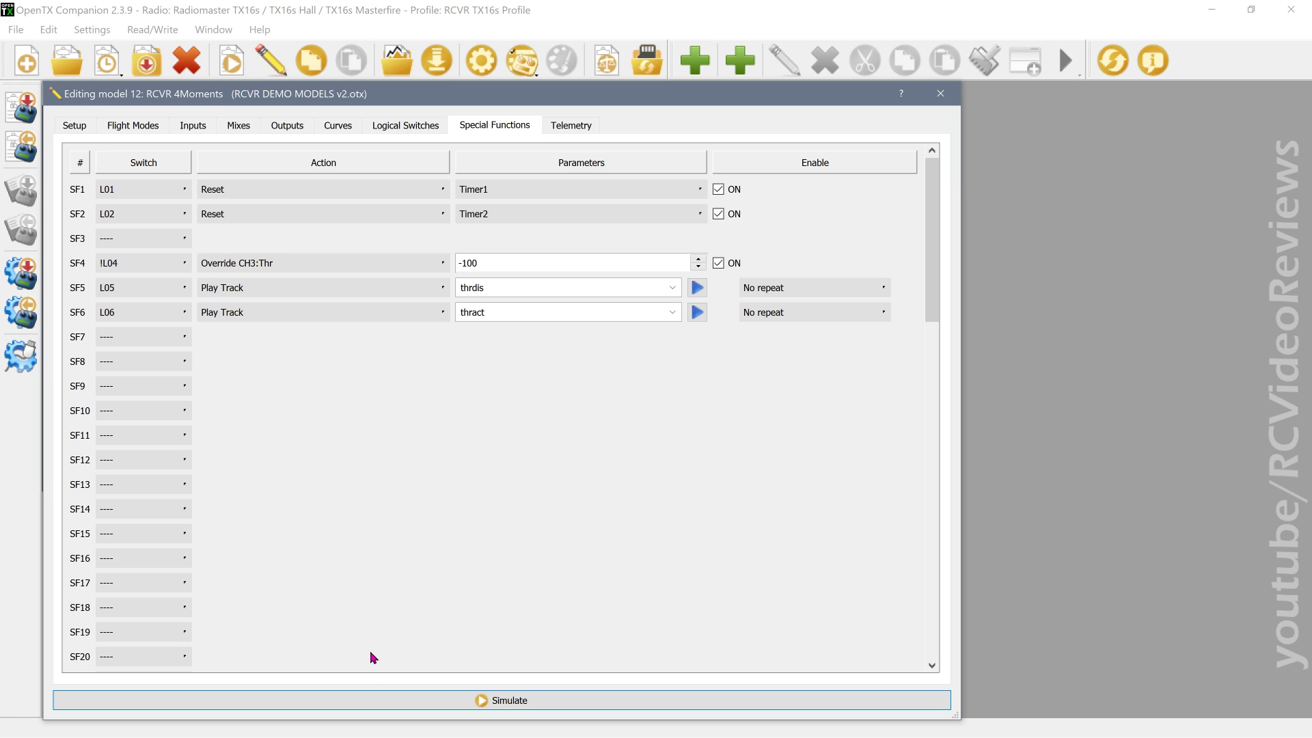
click(373, 701)
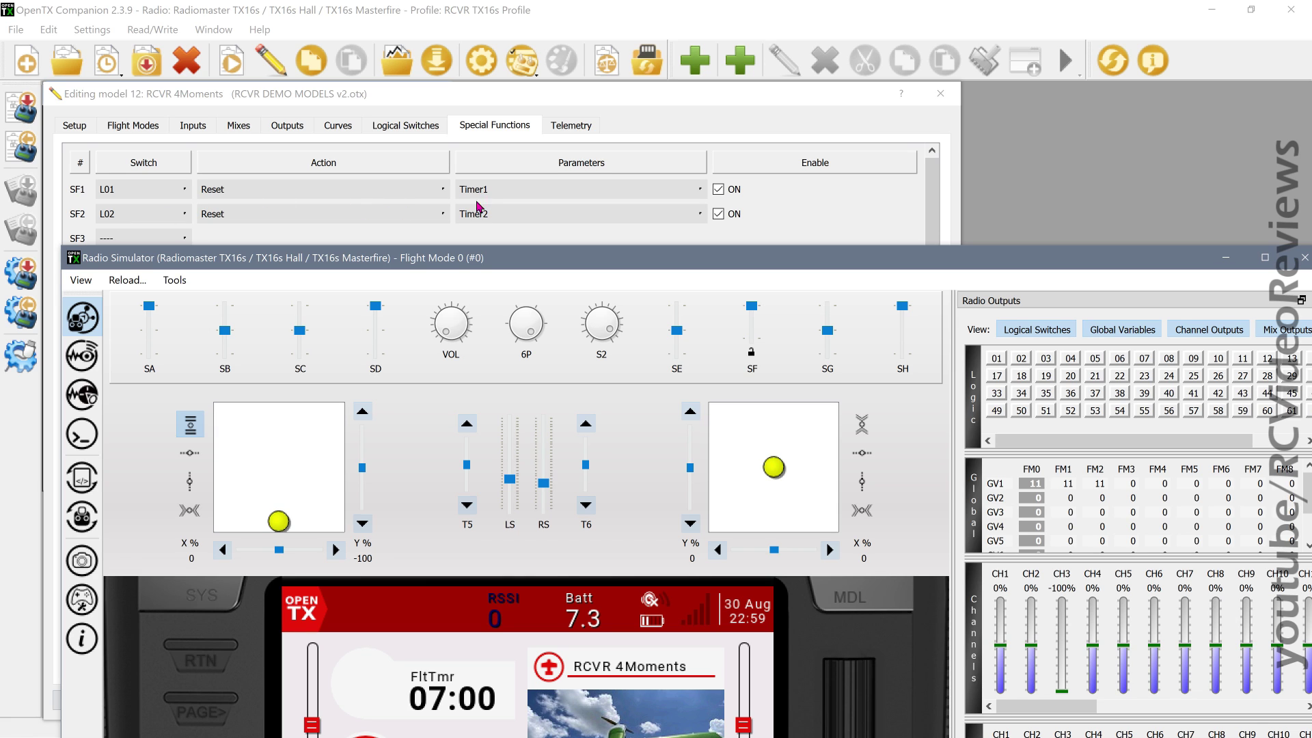
Raise the throttle to about 19%, arm it with T6 up, and reset FltTmr with T5 up.
drag(467, 262, 470, 154)
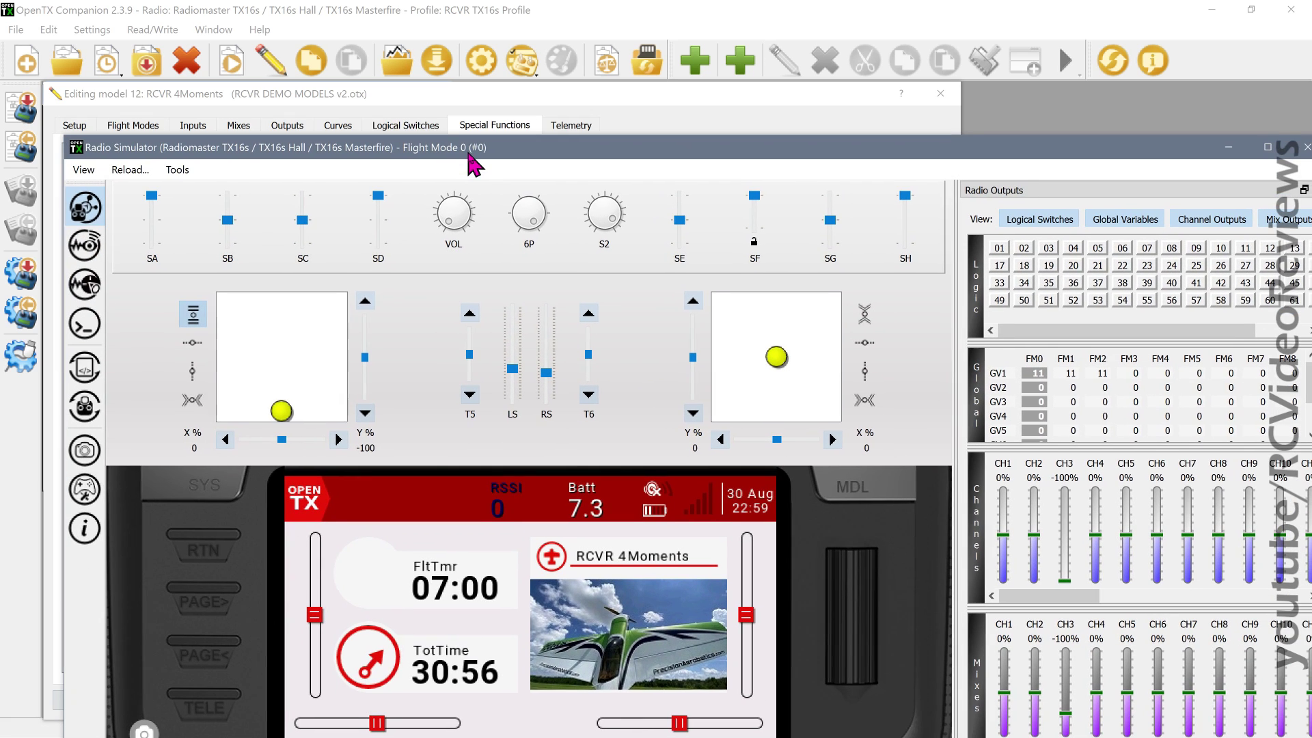
drag(281, 410, 281, 347)
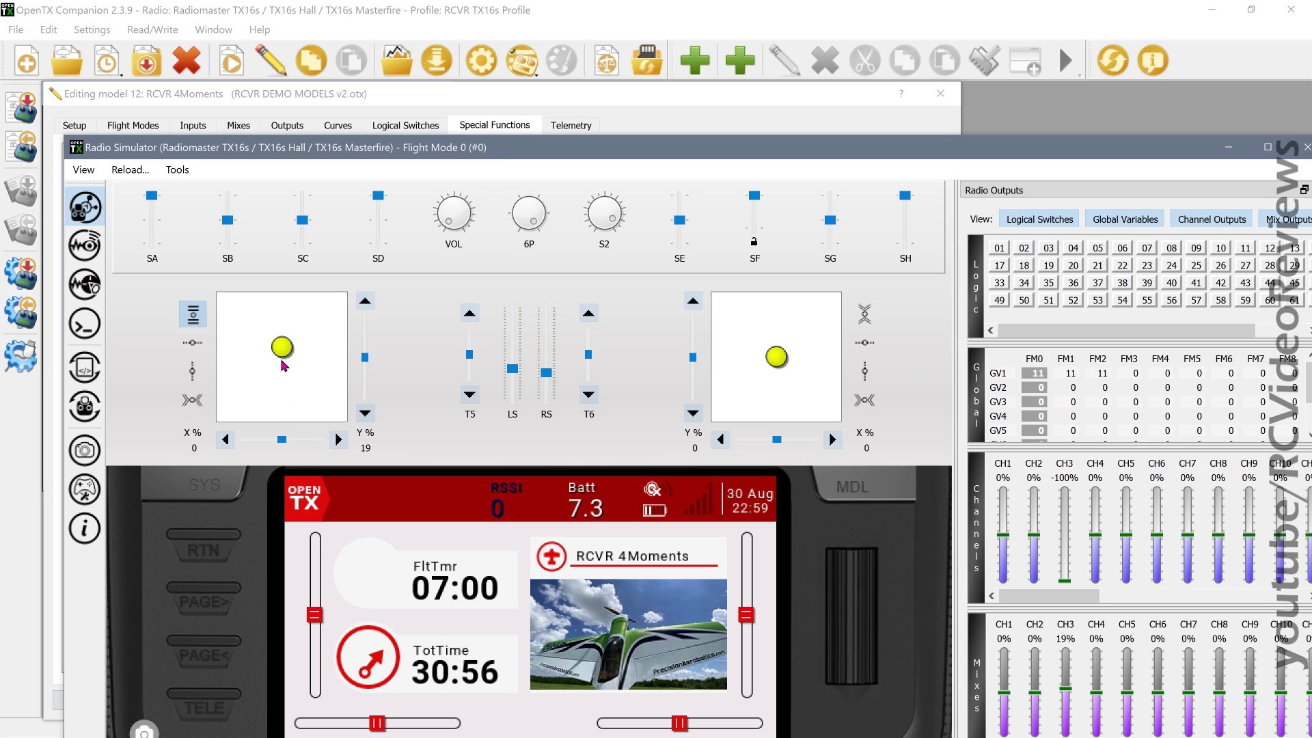
click(589, 313)
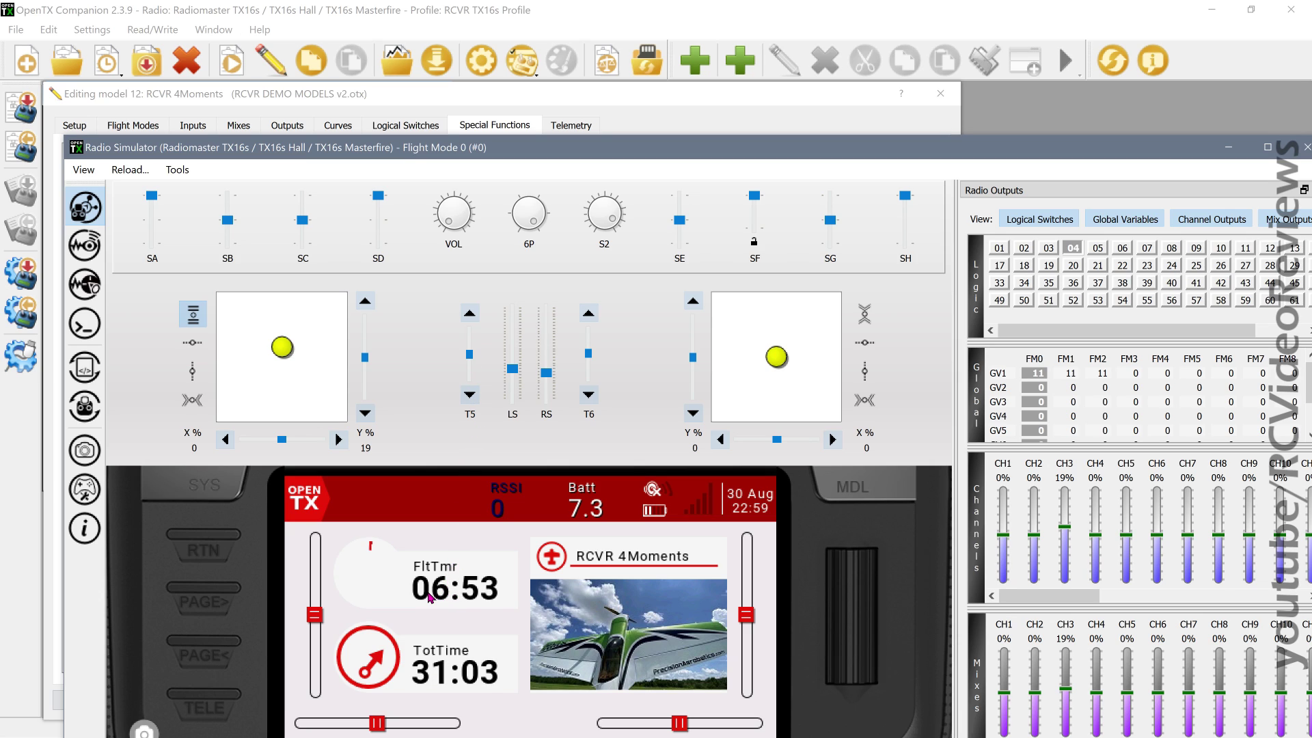
click(469, 313)
click(468, 313)
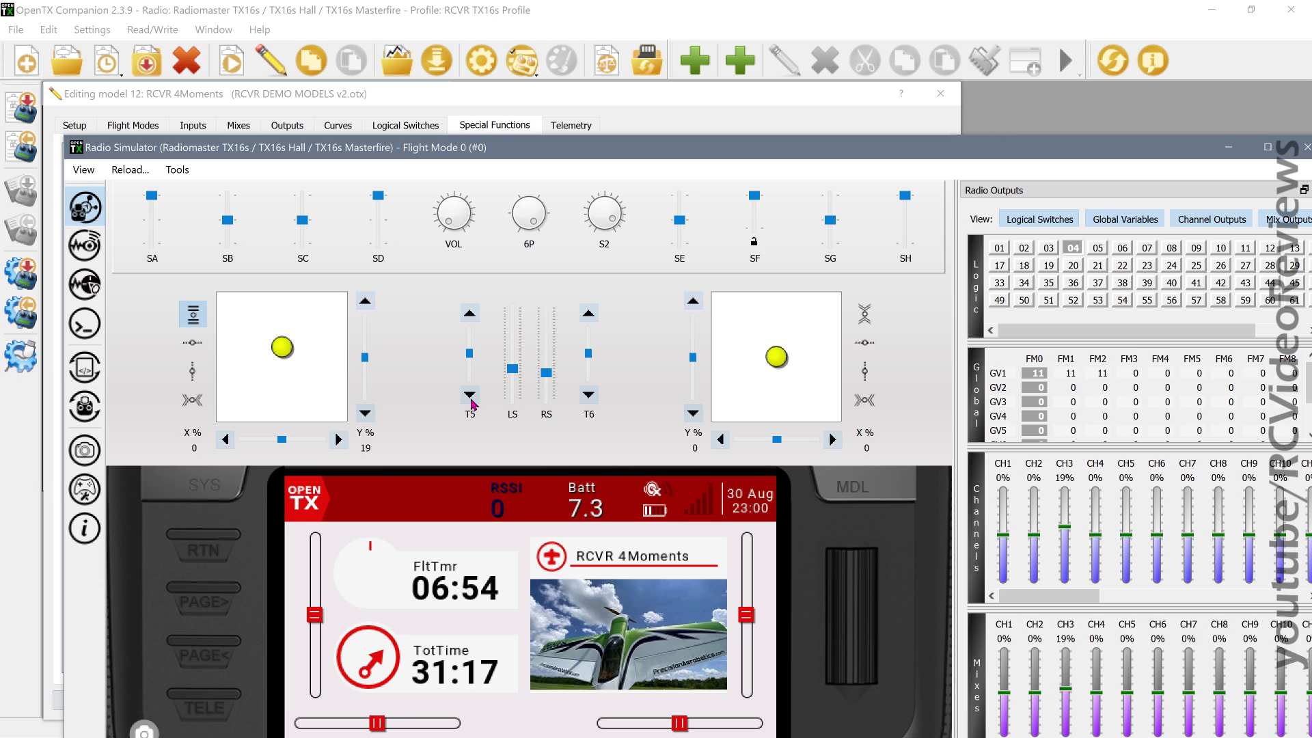
Reset TotTime with T5 down, reset FltTmr to 07:00 with T5 up, then close the simulator.
click(470, 396)
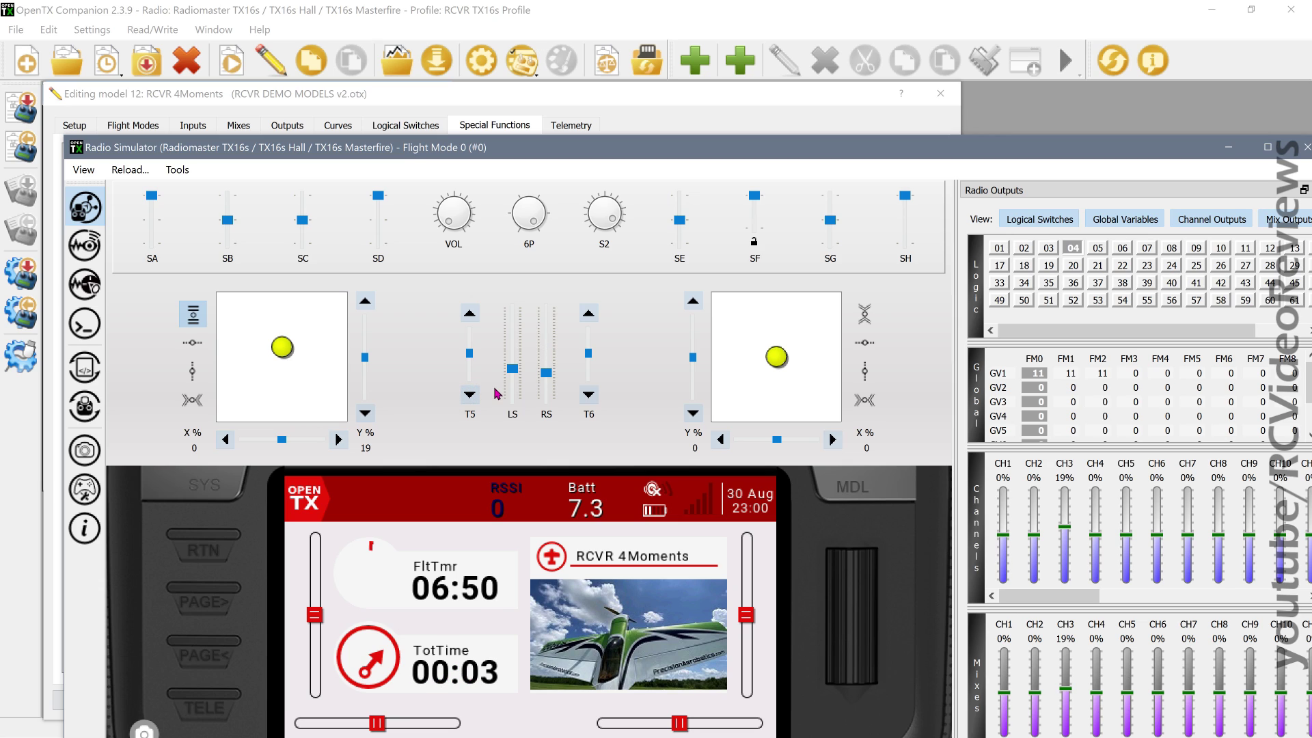
click(470, 395)
drag(471, 357, 470, 322)
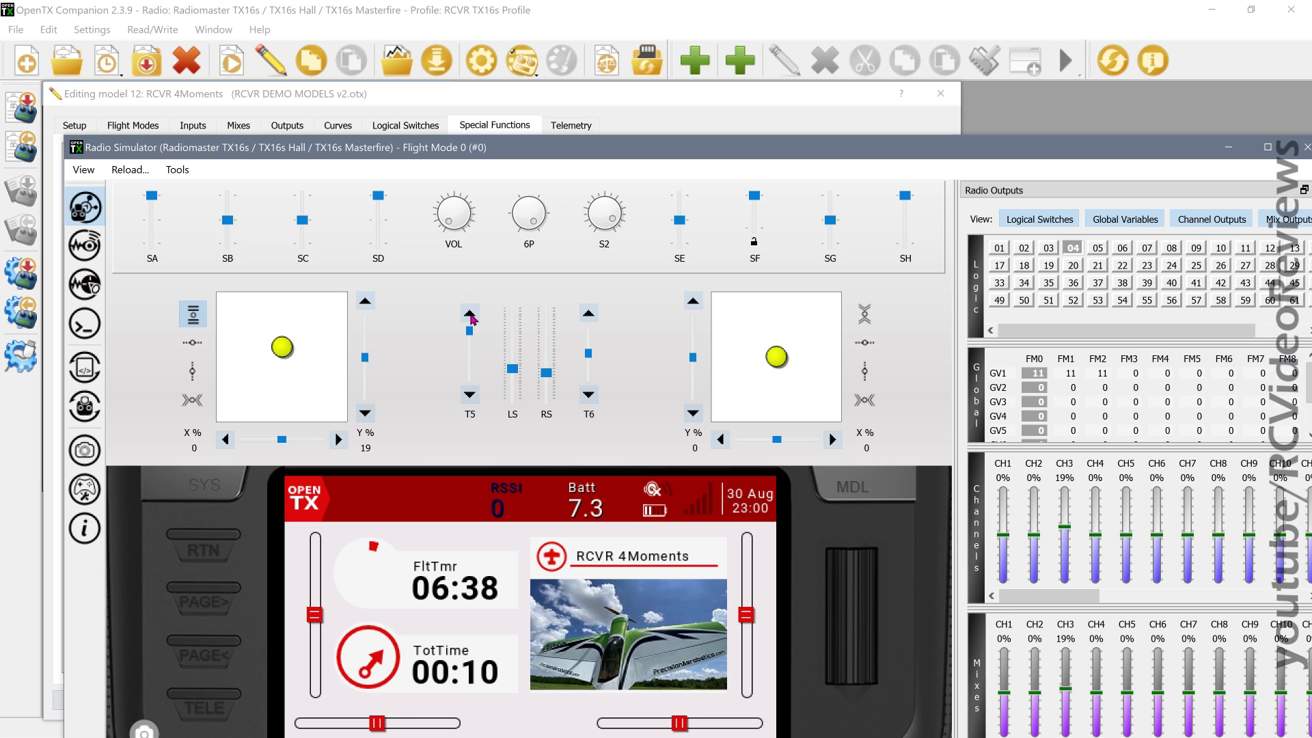
click(470, 313)
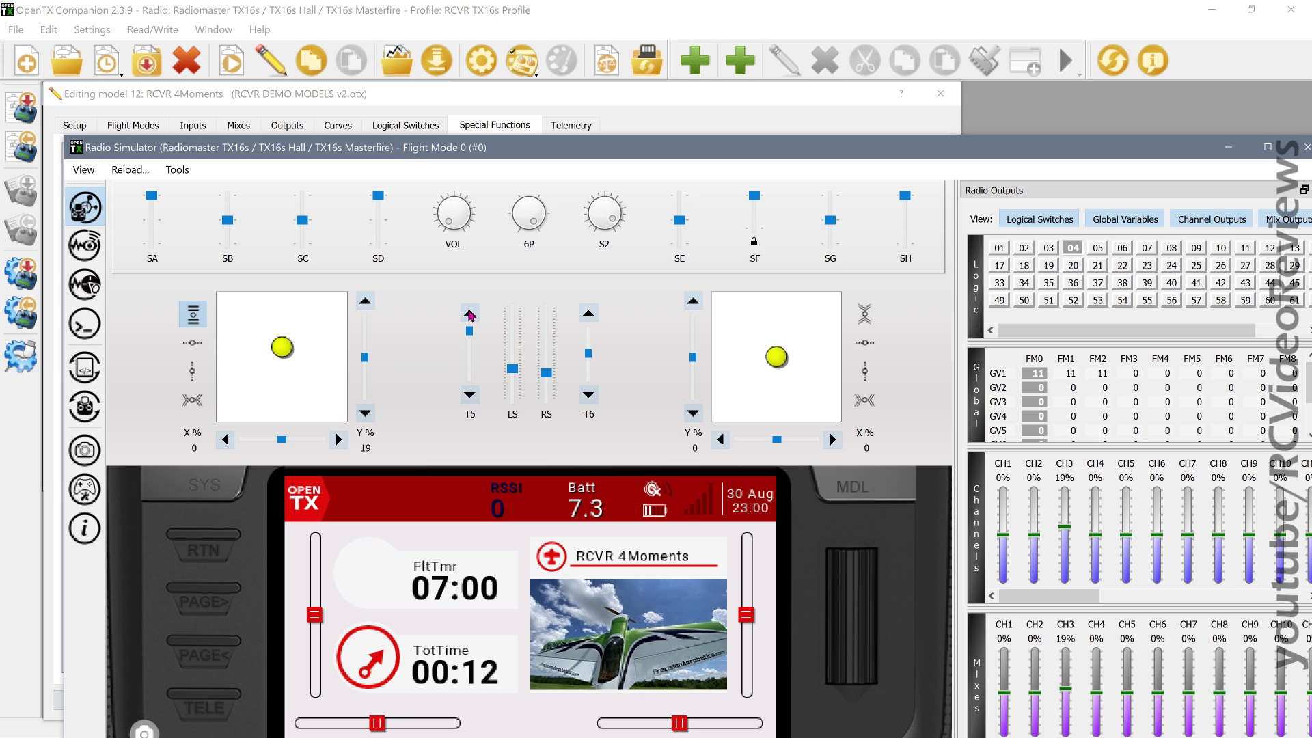
click(470, 312)
click(470, 313)
click(469, 313)
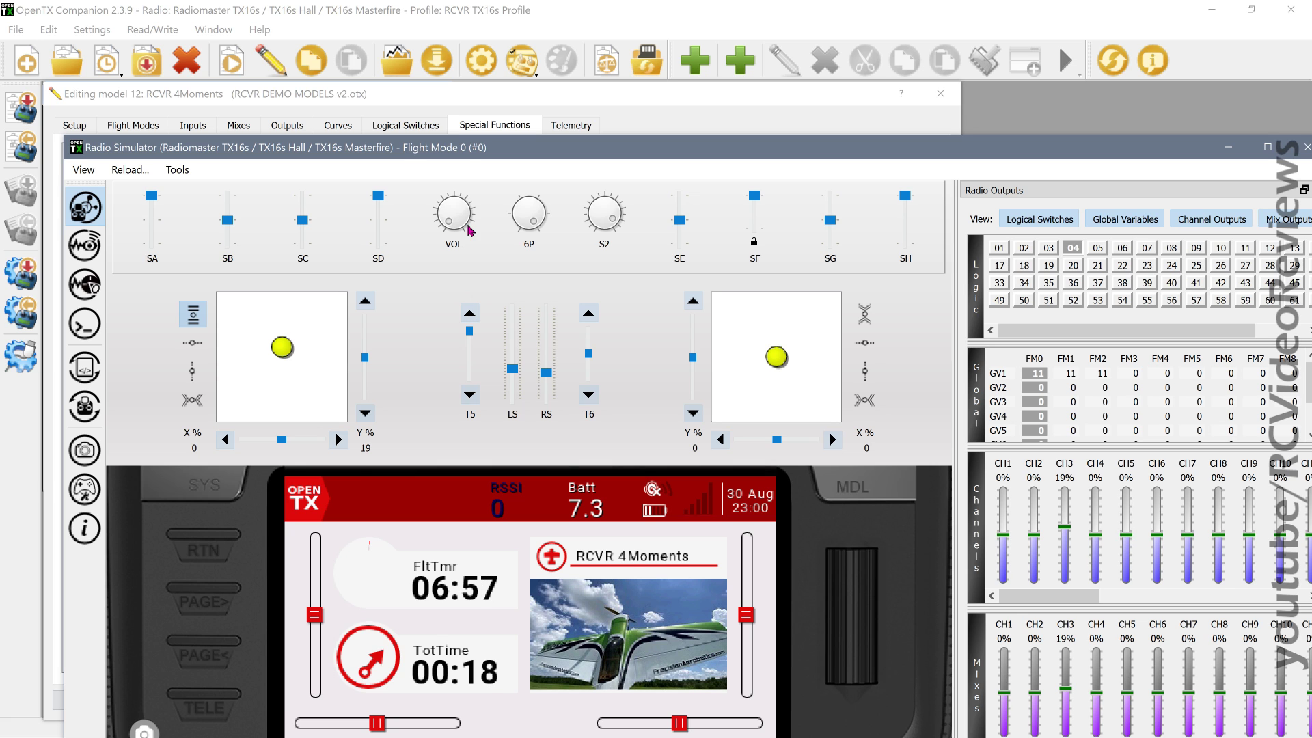
key(alt+F4)
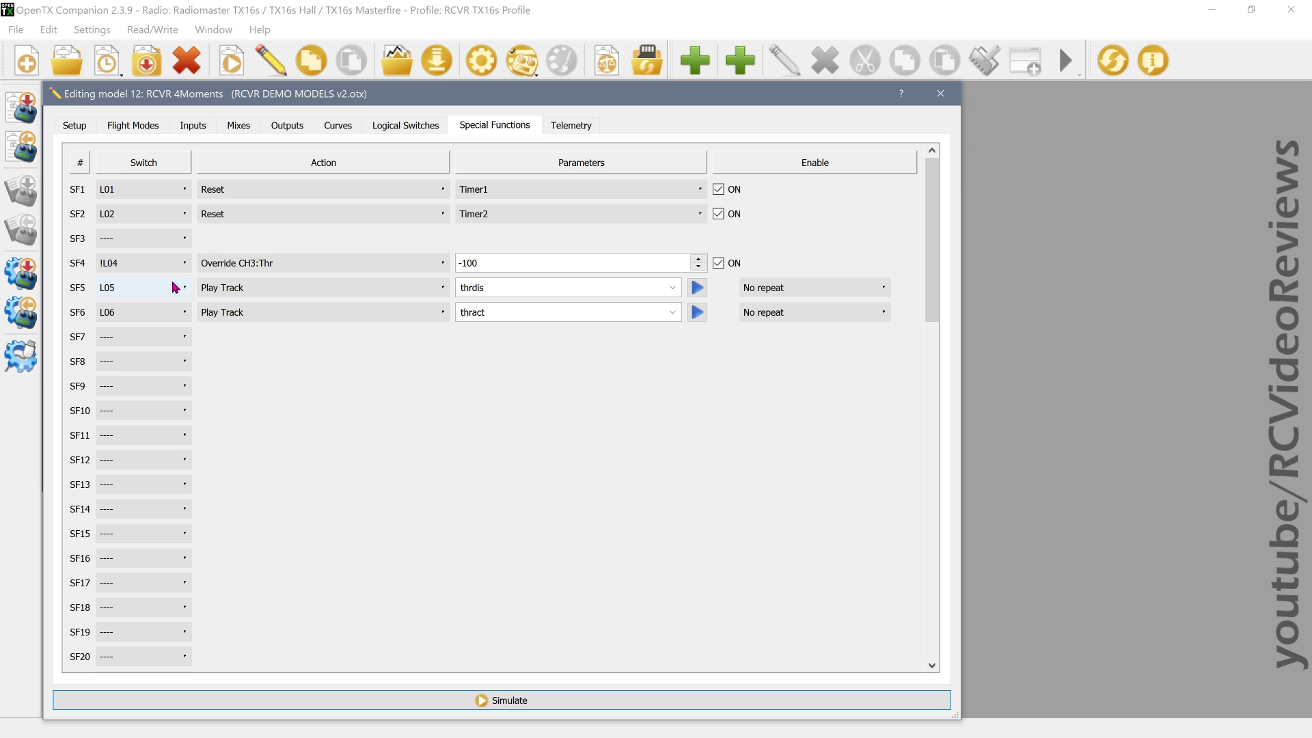
Relaunch the simulator, raise the throttle stick, and position the window so SF1–SF6 show.
click(419, 704)
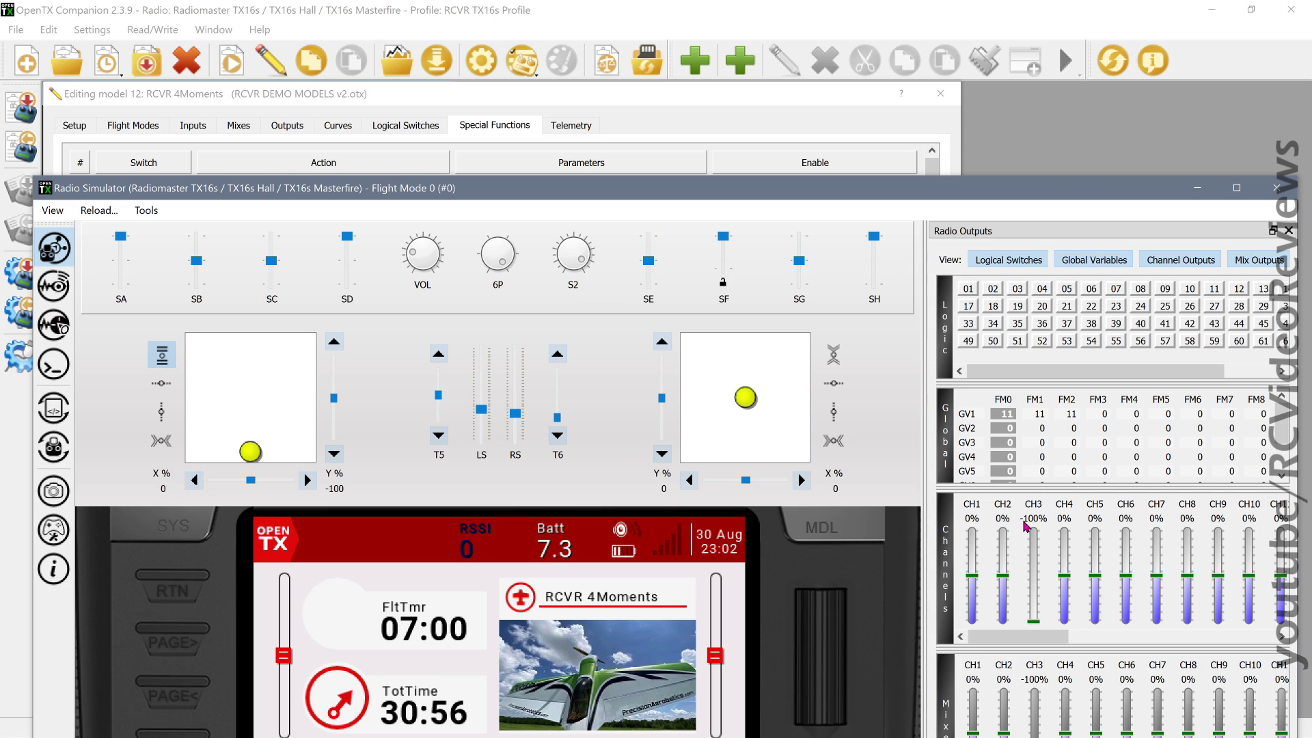
drag(250, 451, 250, 418)
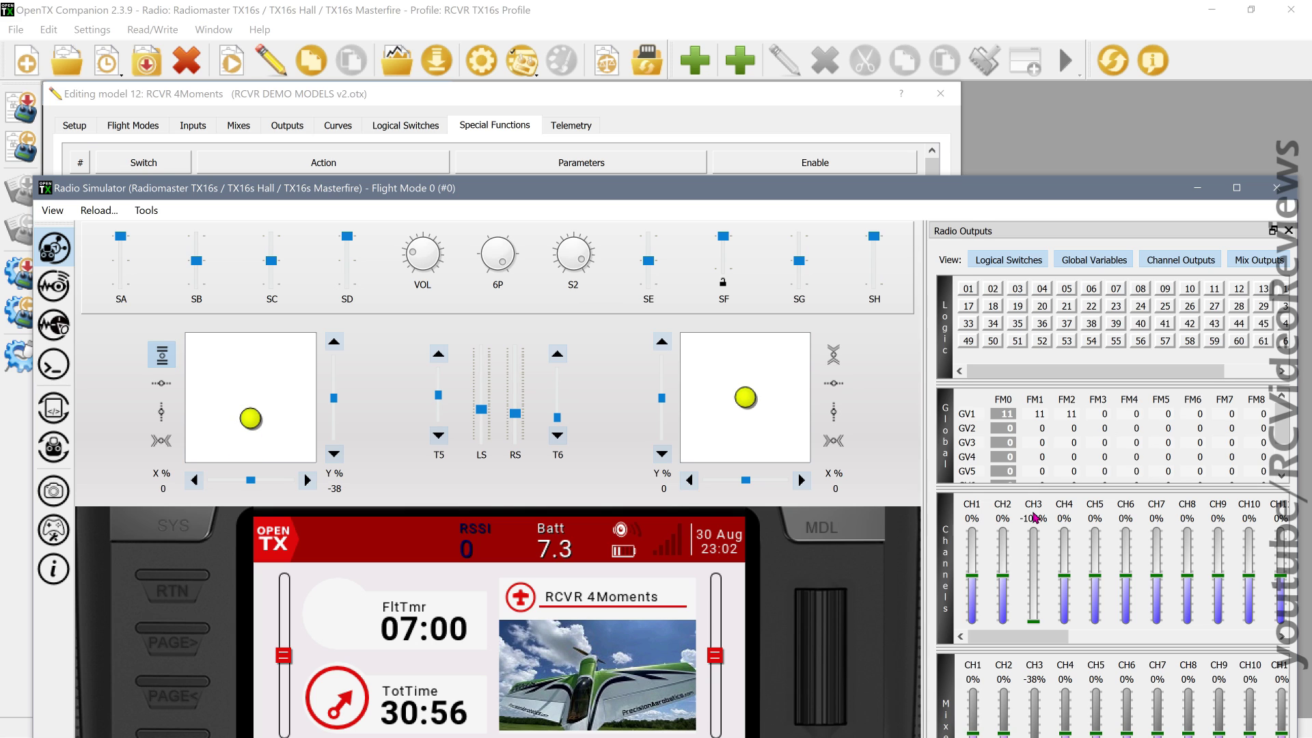
drag(859, 198, 863, 292)
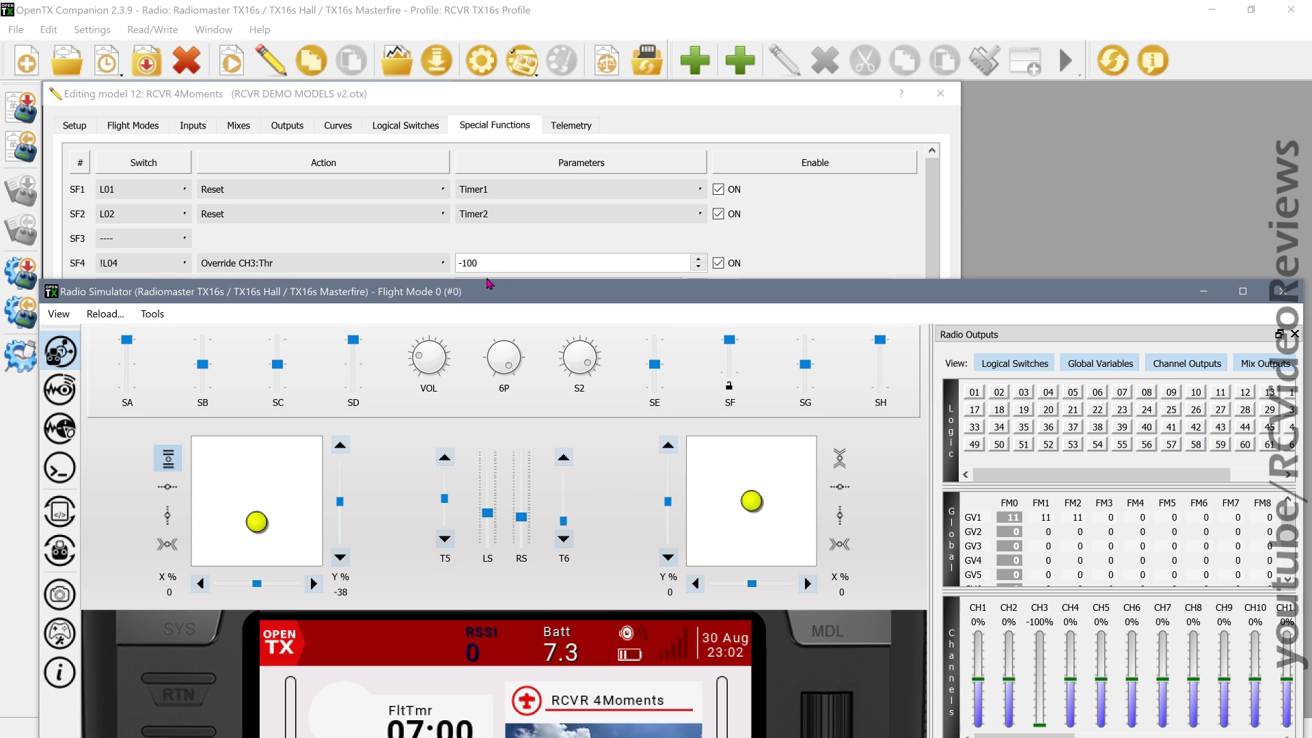
drag(489, 283, 497, 211)
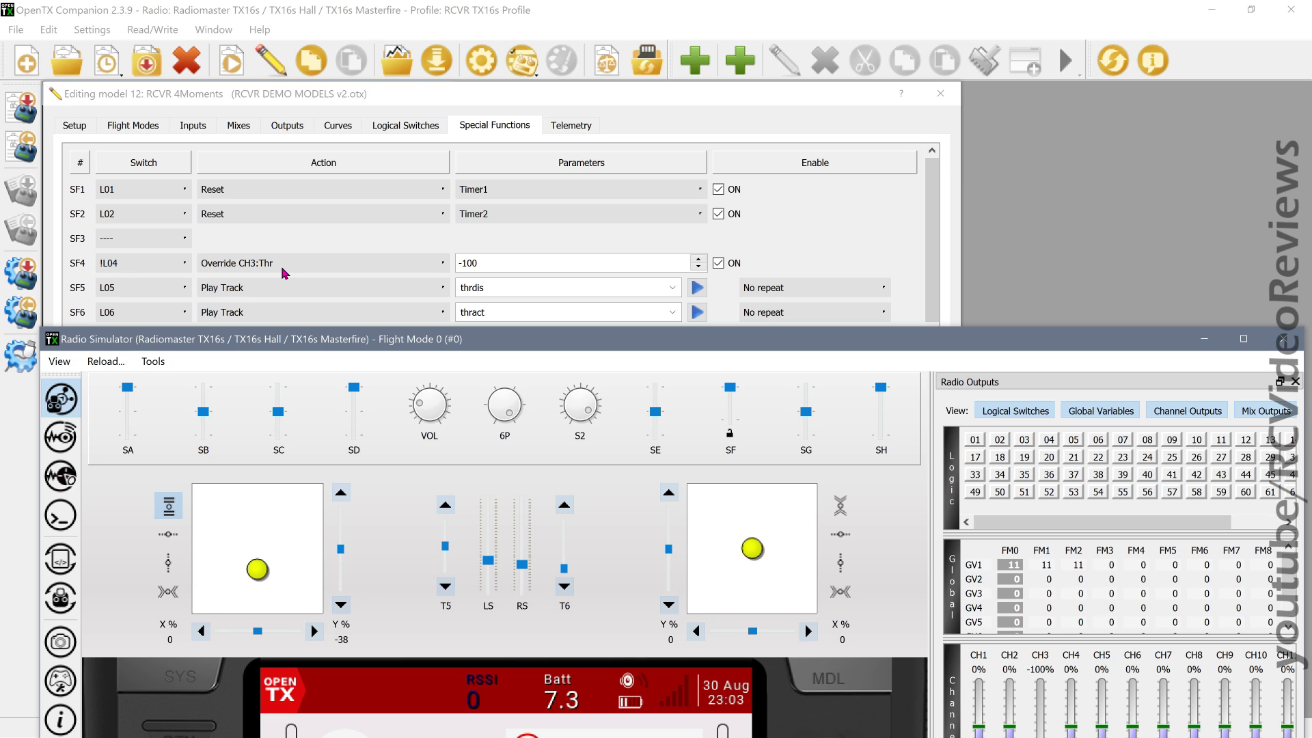
Set the throttle stick to 40% with the radio screen in view, and nudge T6 up.
drag(268, 570, 264, 550)
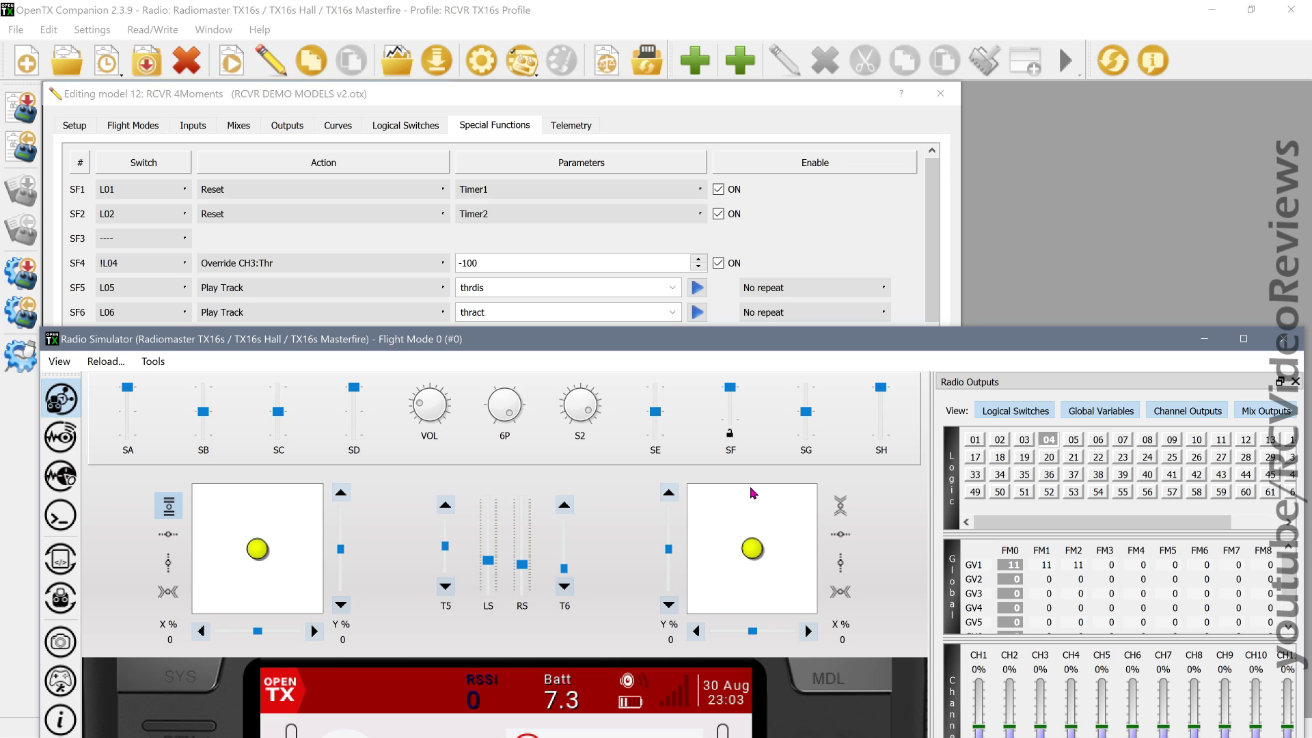
drag(1017, 340, 1018, 284)
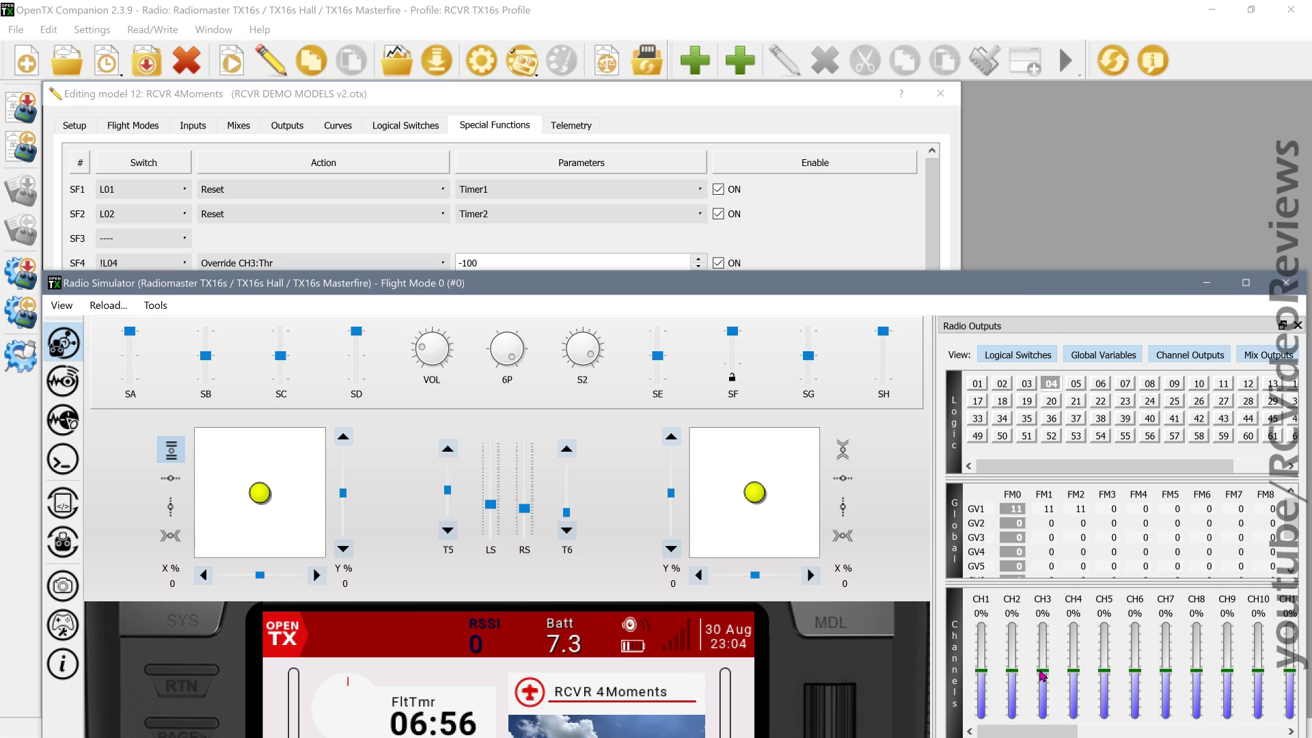
drag(263, 495, 260, 471)
drag(502, 286, 504, 160)
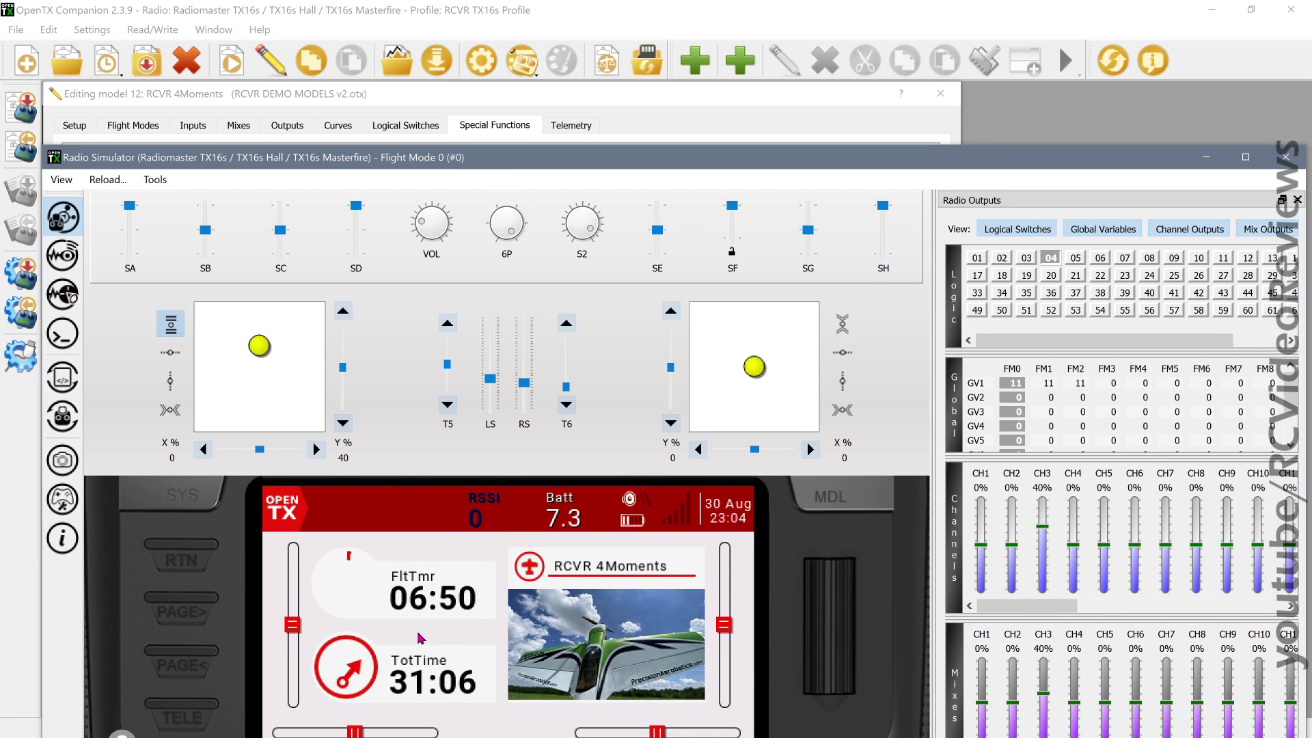
drag(506, 160, 512, 193)
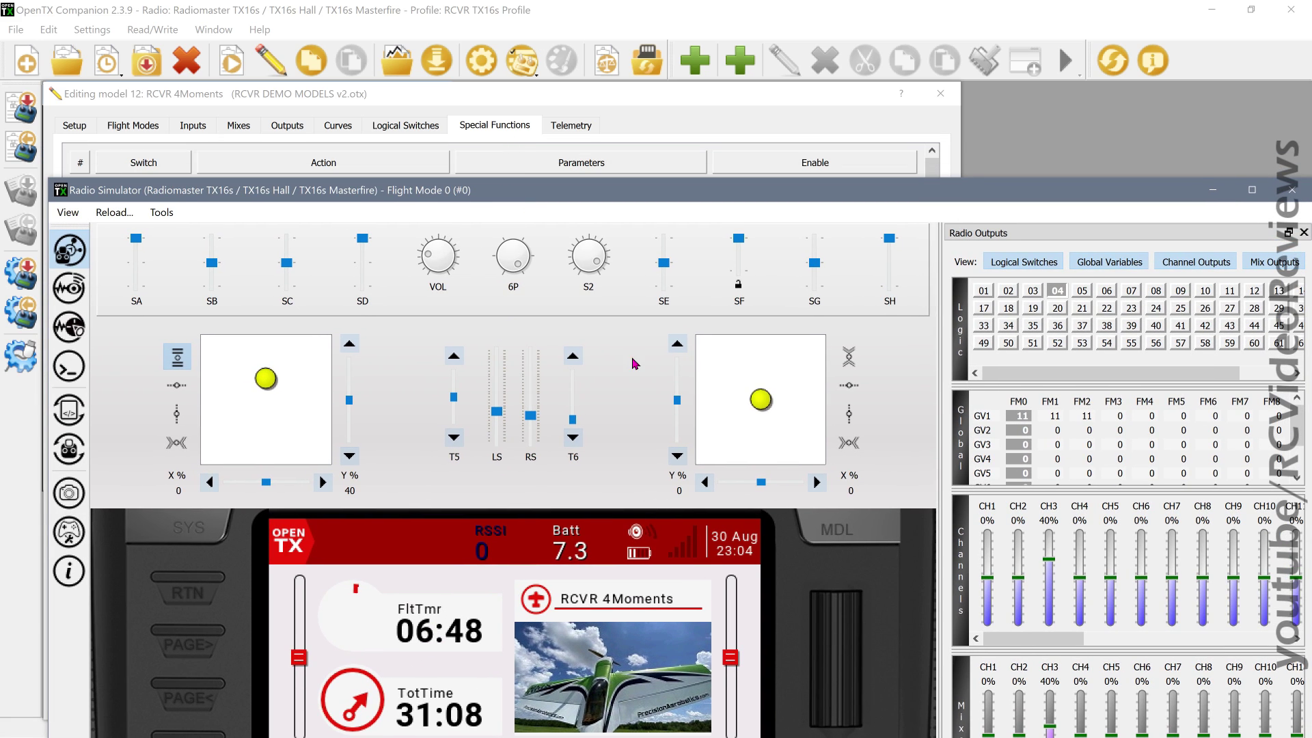
click(573, 357)
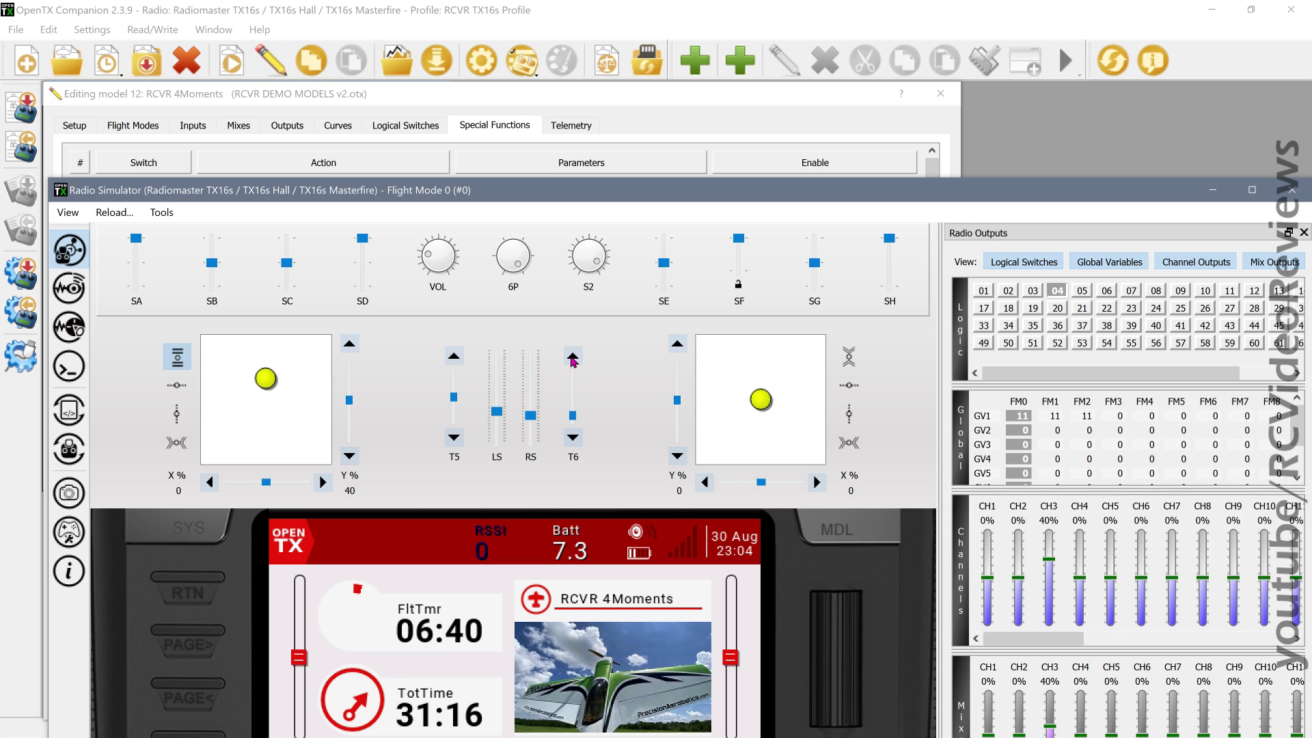
Disarm with T6 down (CH3 -100%), set the stick to 55%, and re-arm with T6 up.
click(572, 438)
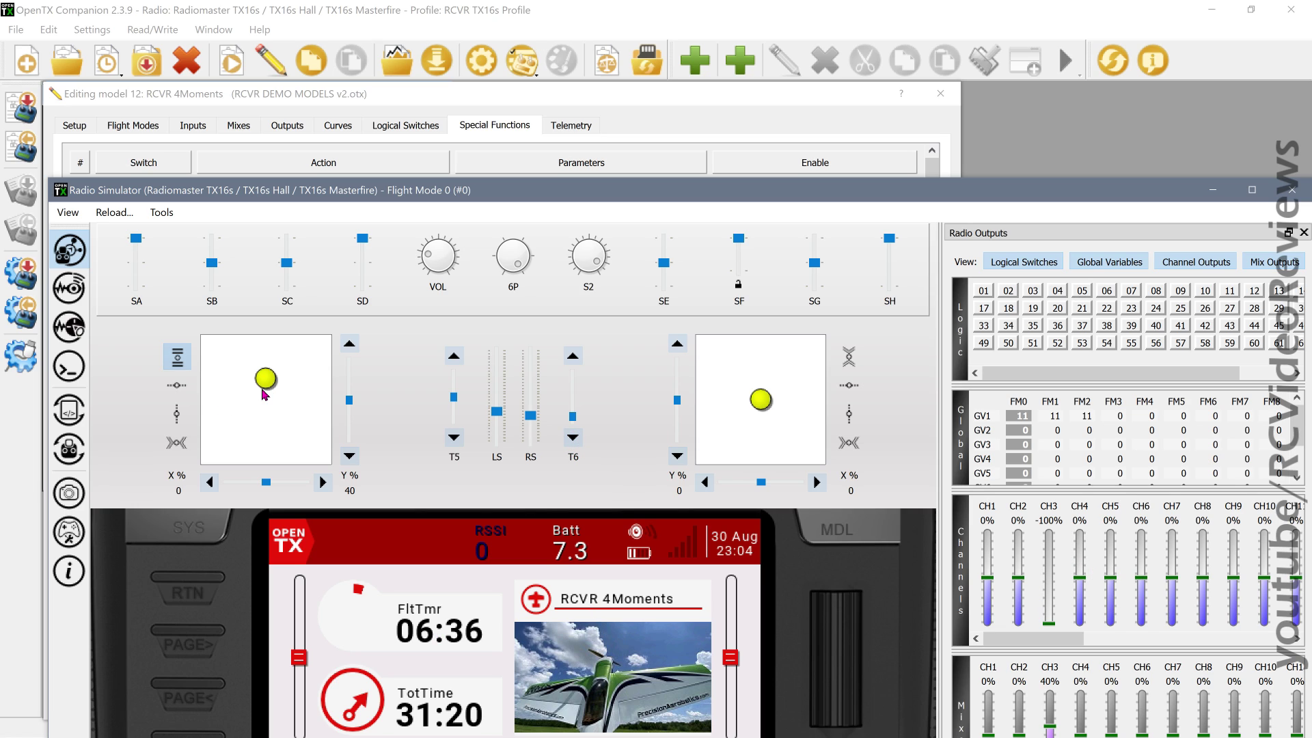
mouse_move(264, 394)
mouse_down()
mouse_move(263, 382)
mouse_move(266, 406)
mouse_move(266, 386)
mouse_up()
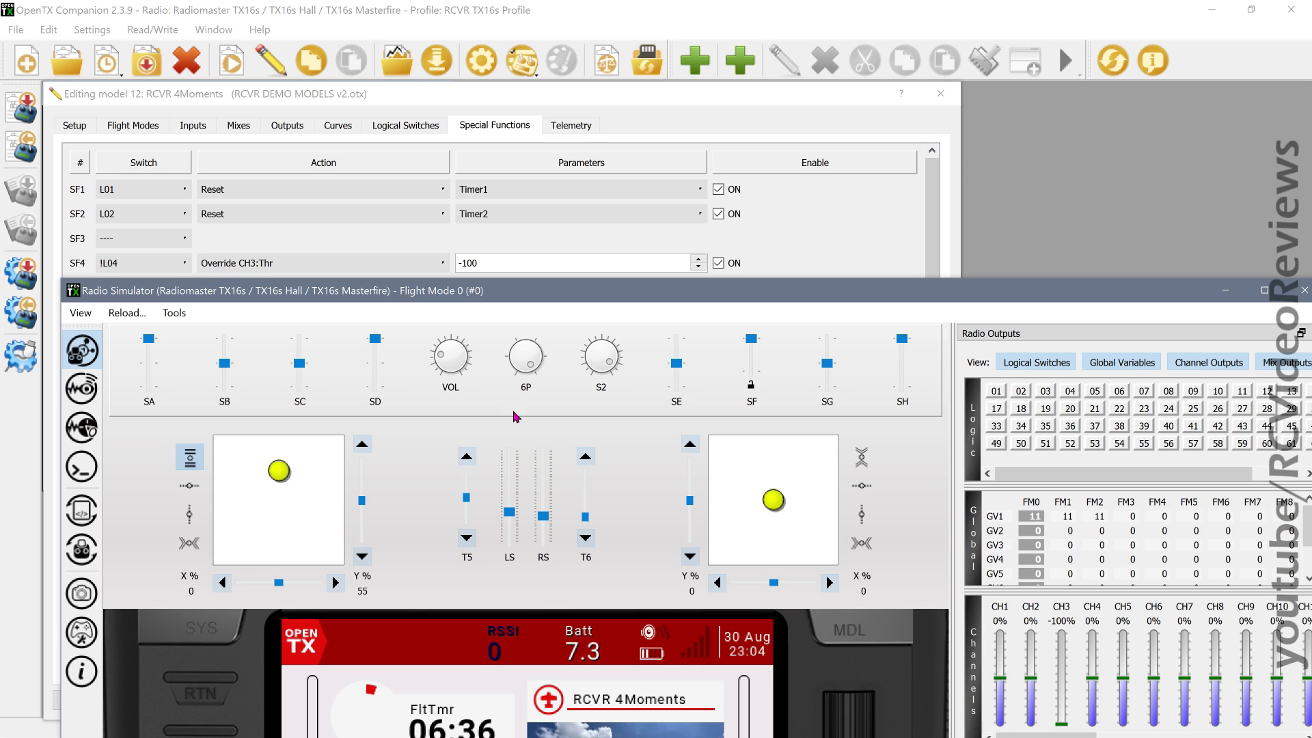
click(589, 460)
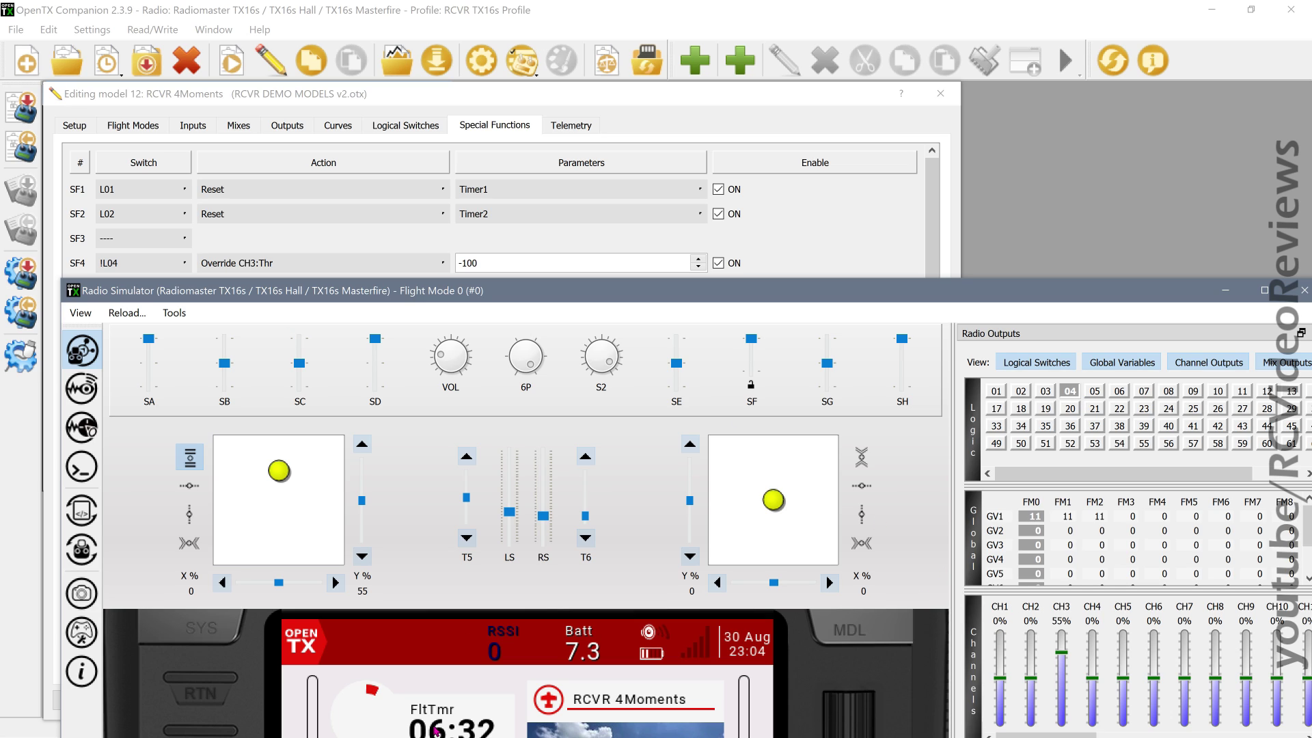
drag(477, 283, 478, 274)
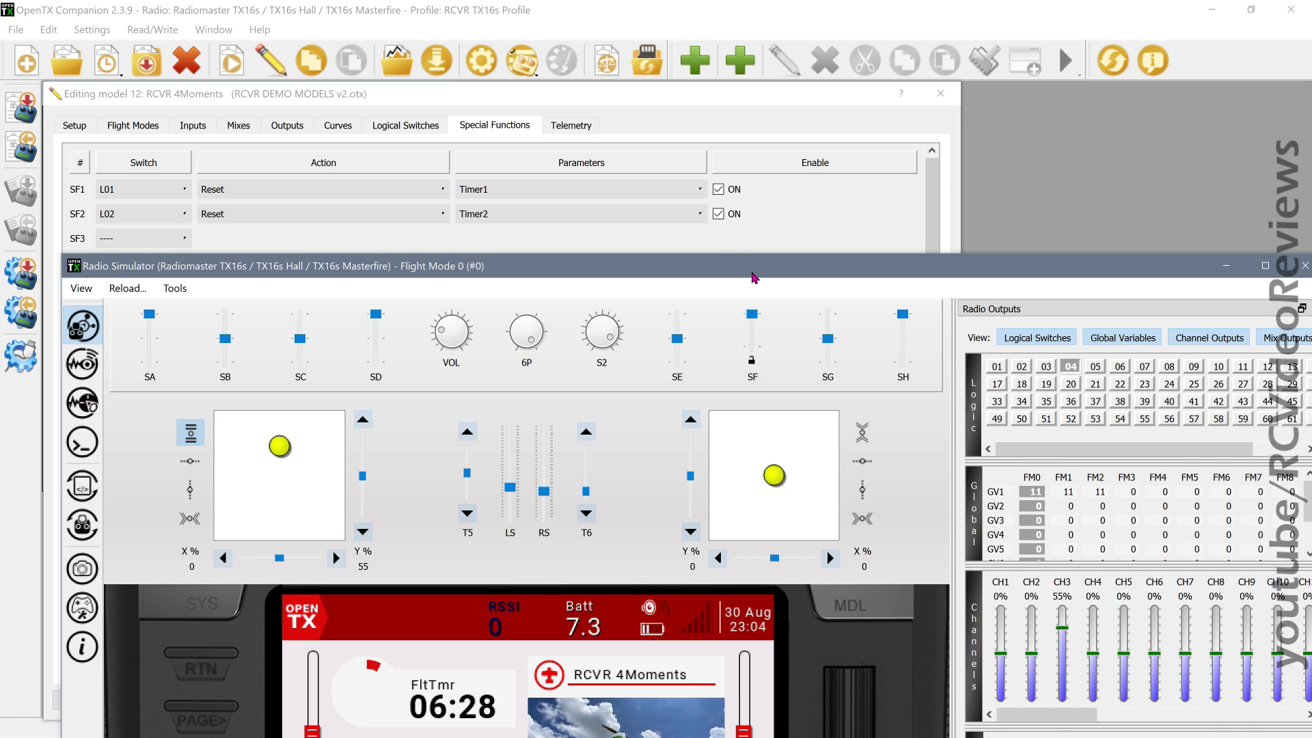
drag(752, 274, 720, 82)
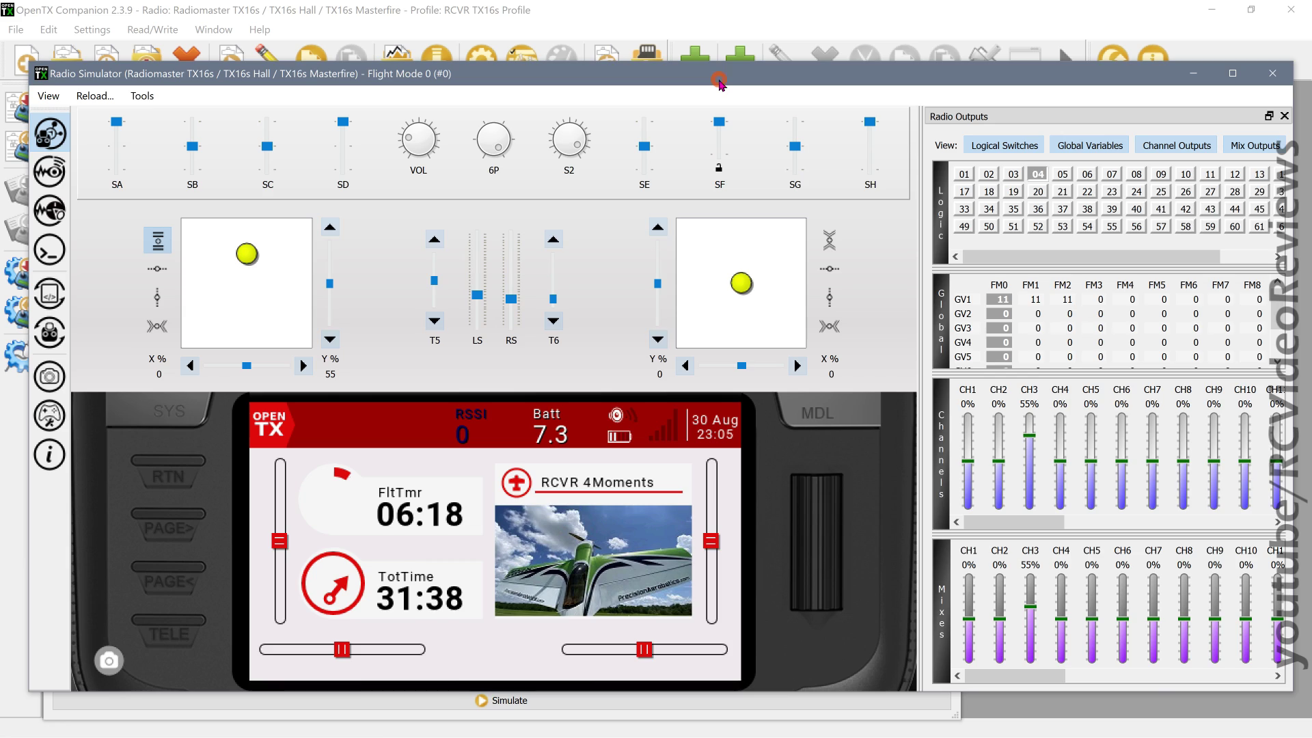
Drag the simulator down and right to reveal SF5 and SF6 playing thrdis and thract.
drag(719, 81, 824, 503)
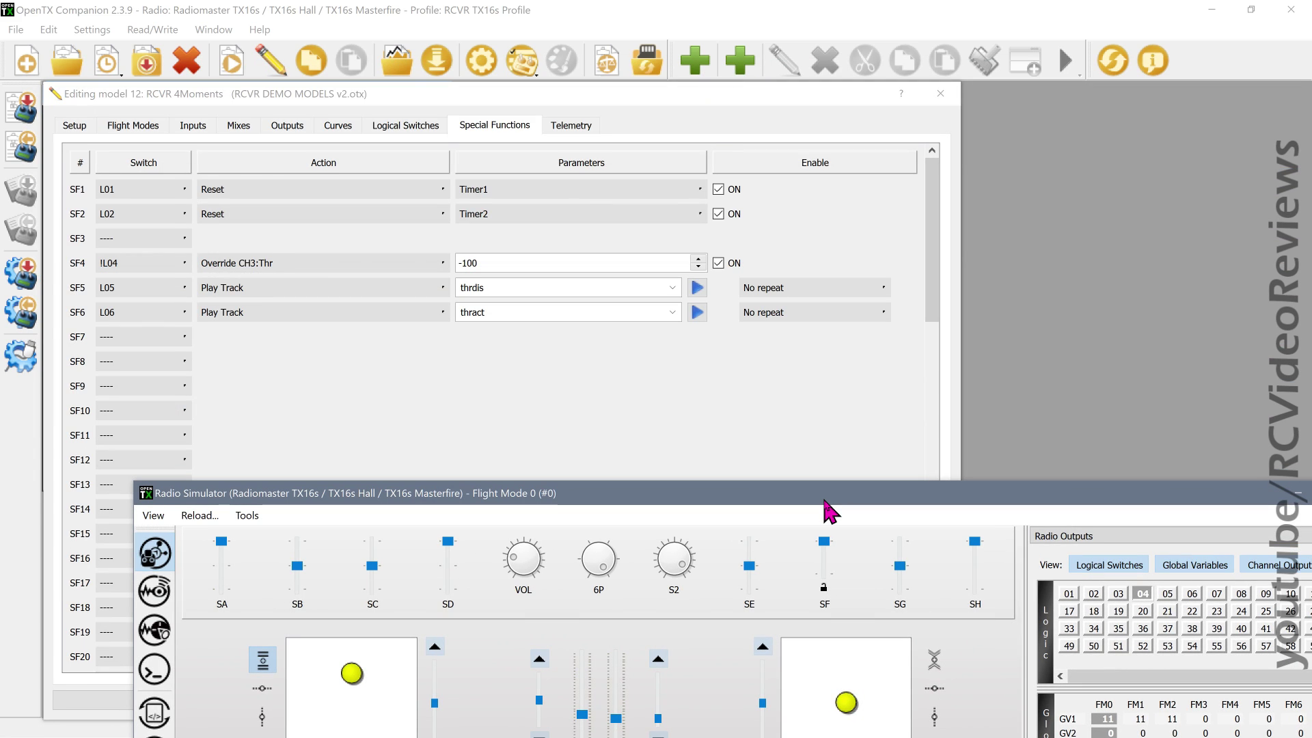